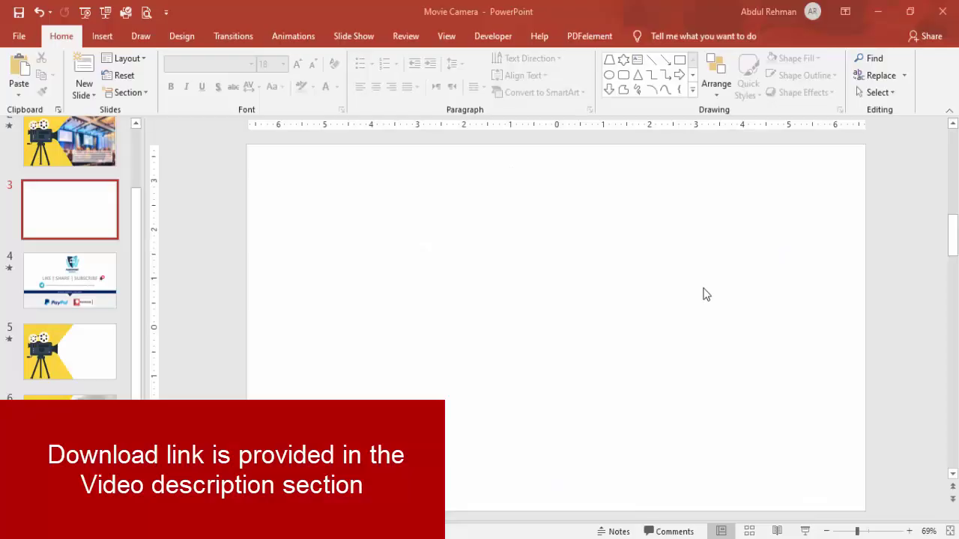
Step: Turn on the slide's centre guides and open the Insert Shapes gallery
left_click(448, 37)
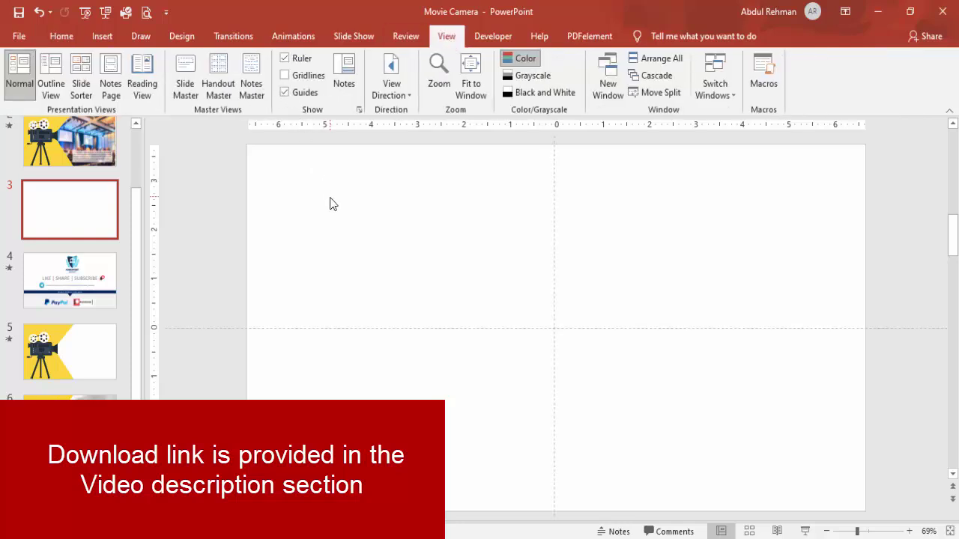
left_click(102, 36)
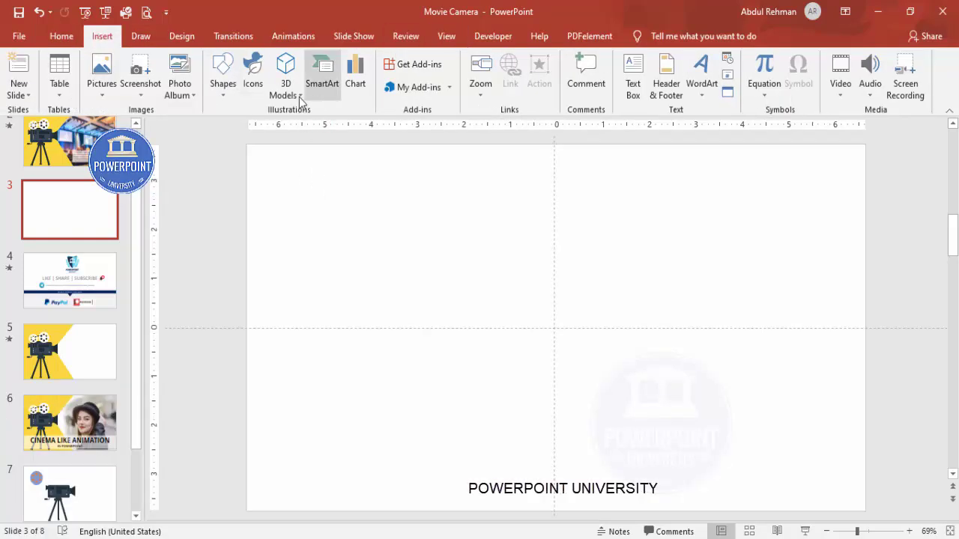
left_click(218, 96)
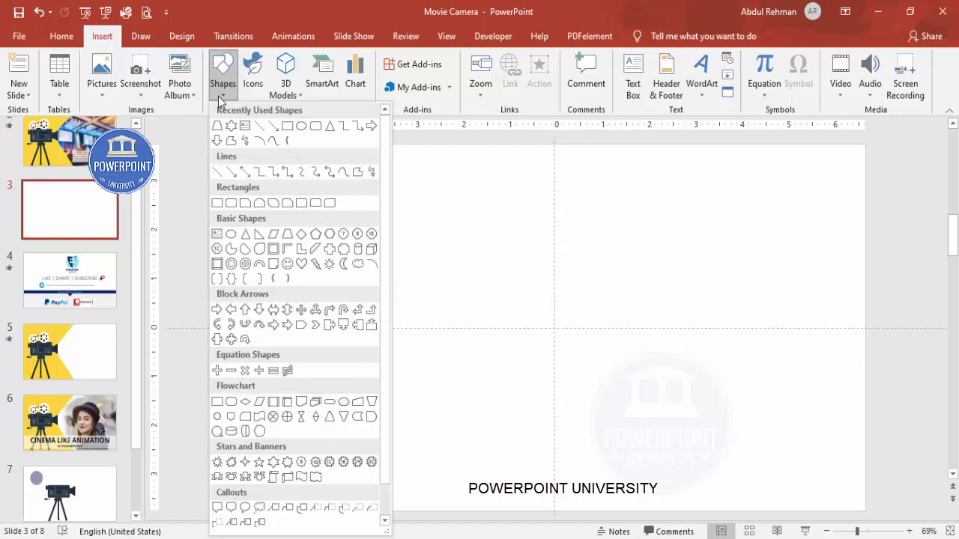
Step: Draw a 1.9-inch circle and remove its outline
left_click(231, 235)
left_click(515, 285)
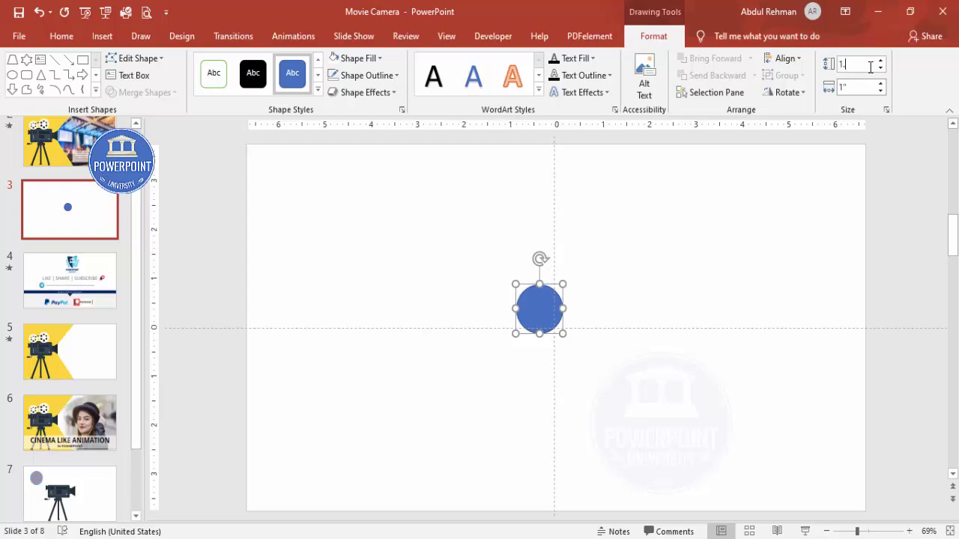
left_click(870, 87)
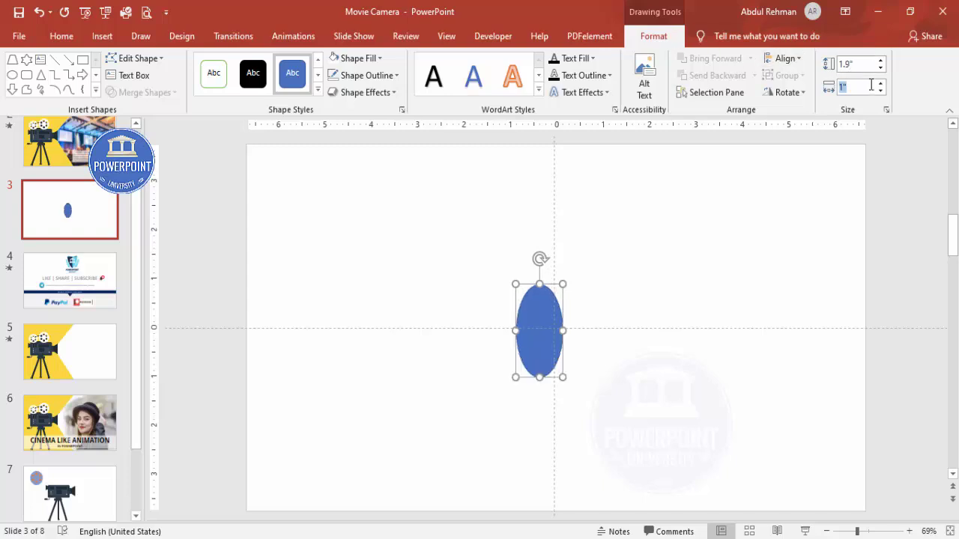
type("1.9")
key("Return")
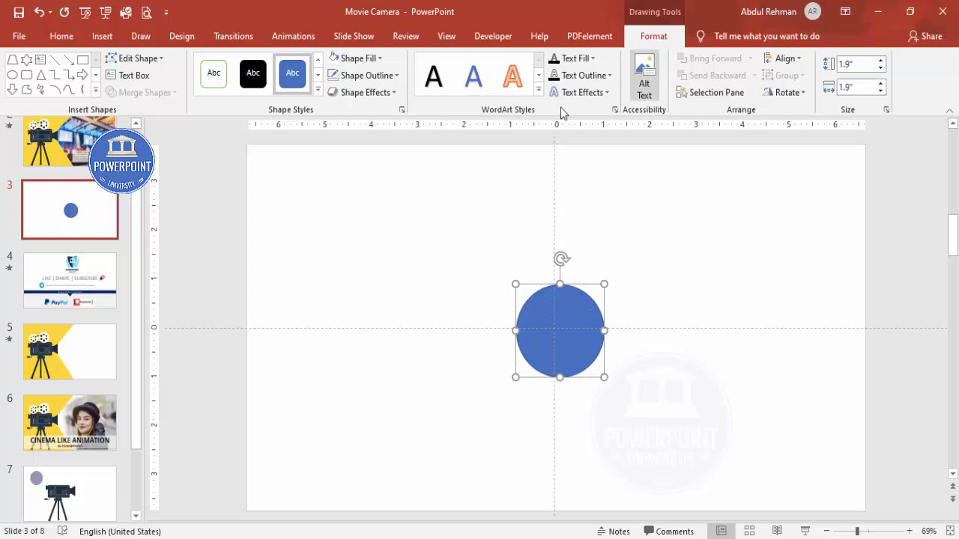
left_click(371, 75)
left_click(379, 236)
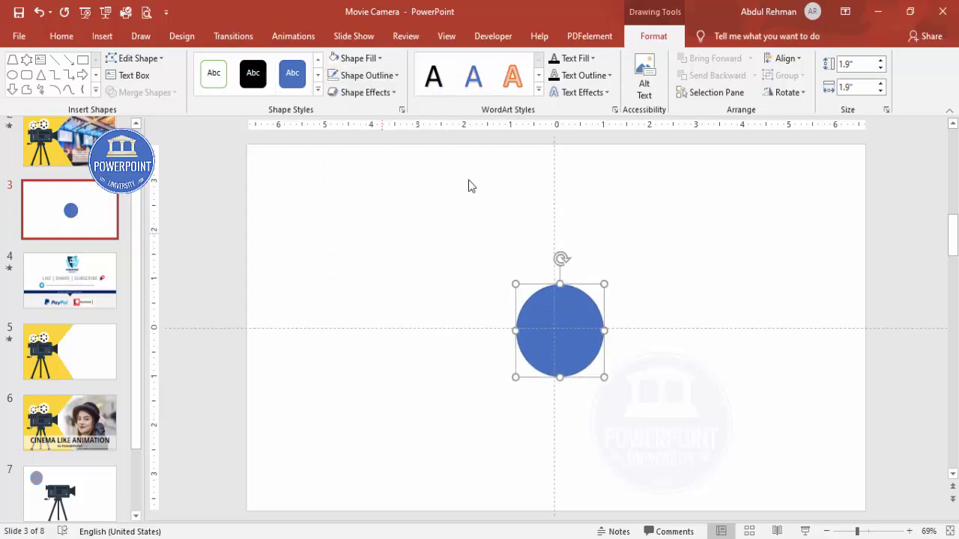
Step: Centre the circle horizontally and vertically on the slide
left_click(785, 58)
left_click(803, 95)
left_click(786, 58)
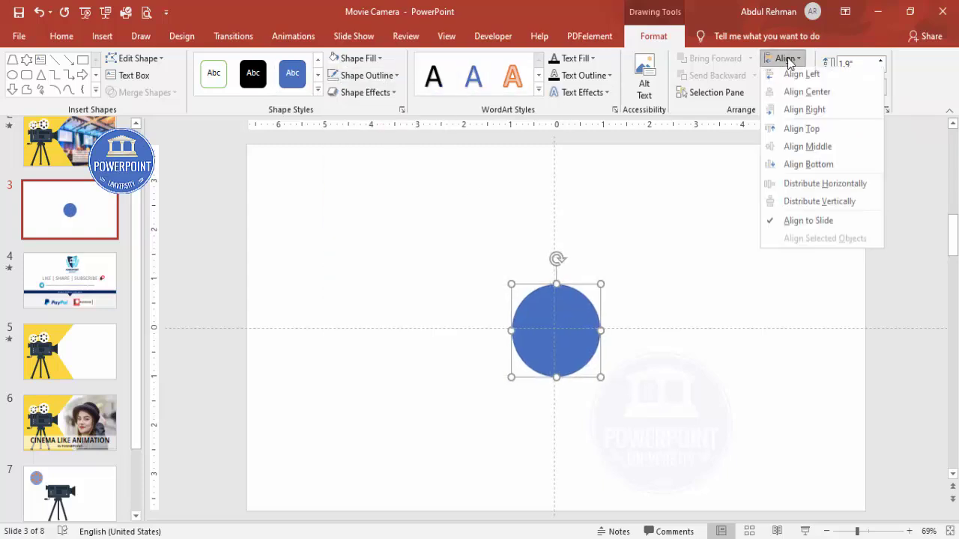
left_click(816, 150)
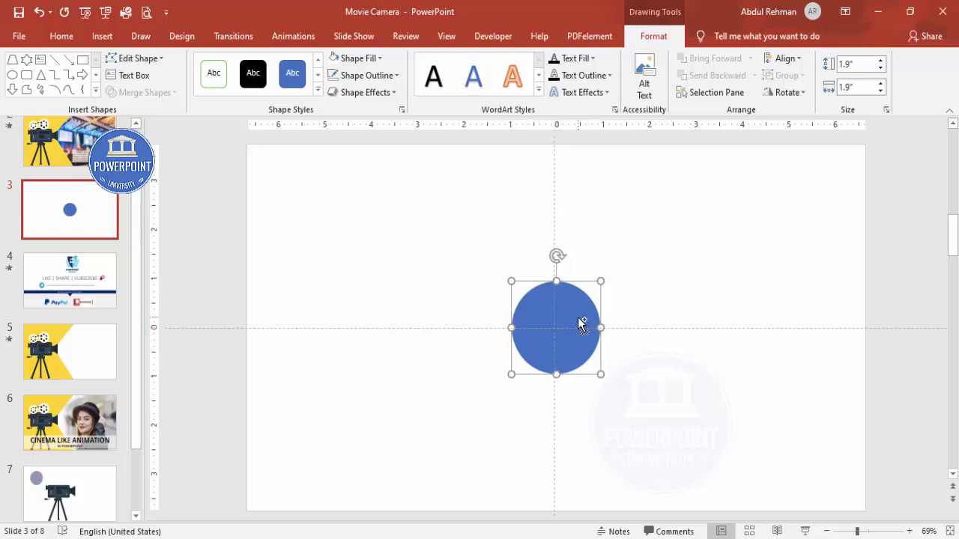
Step: Copy the circle, fill it light gold, shrink it to a small dot and duplicate it twice
left_click_drag(574, 323, 649, 250, "ctrl")
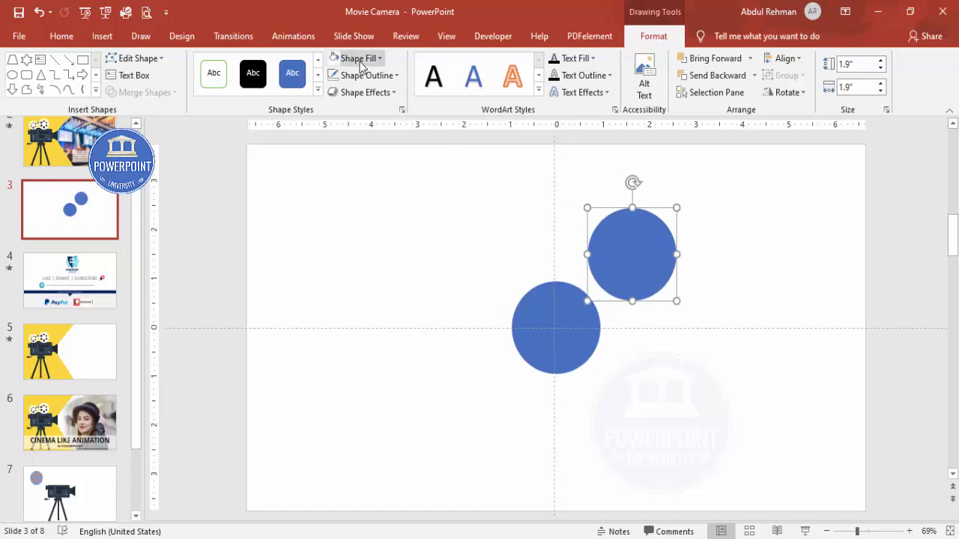
left_click(361, 60)
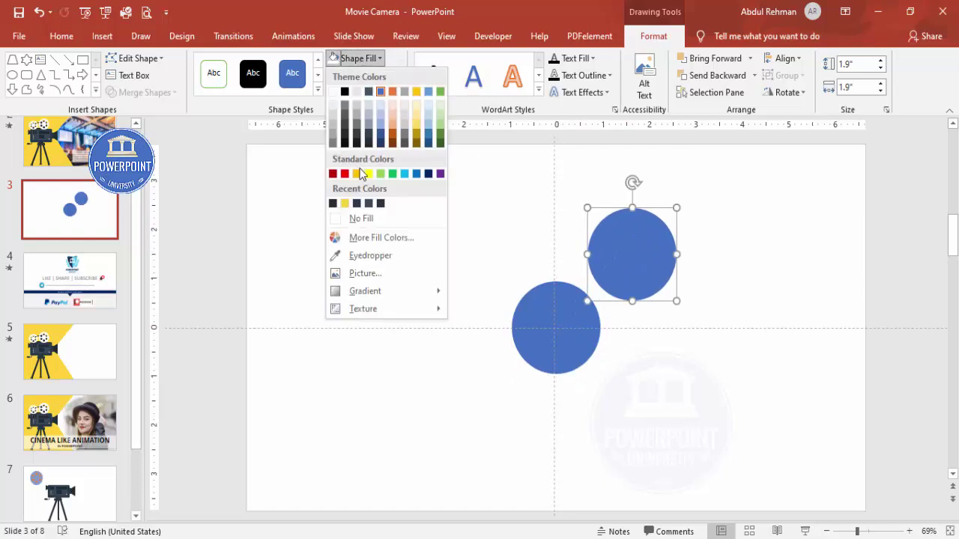
left_click(417, 125)
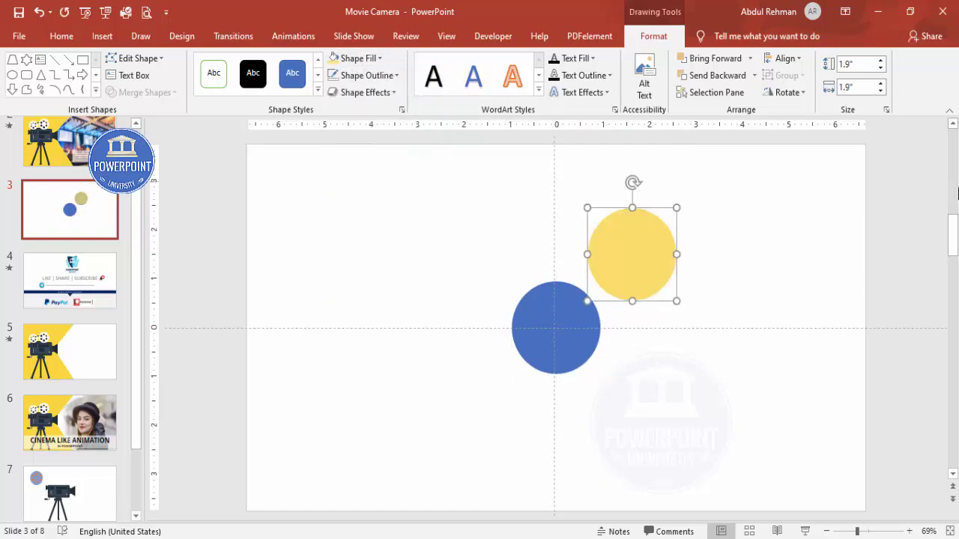
left_click_drag(595, 215, 572, 350)
key("ctrl+d")
left_click(418, 293)
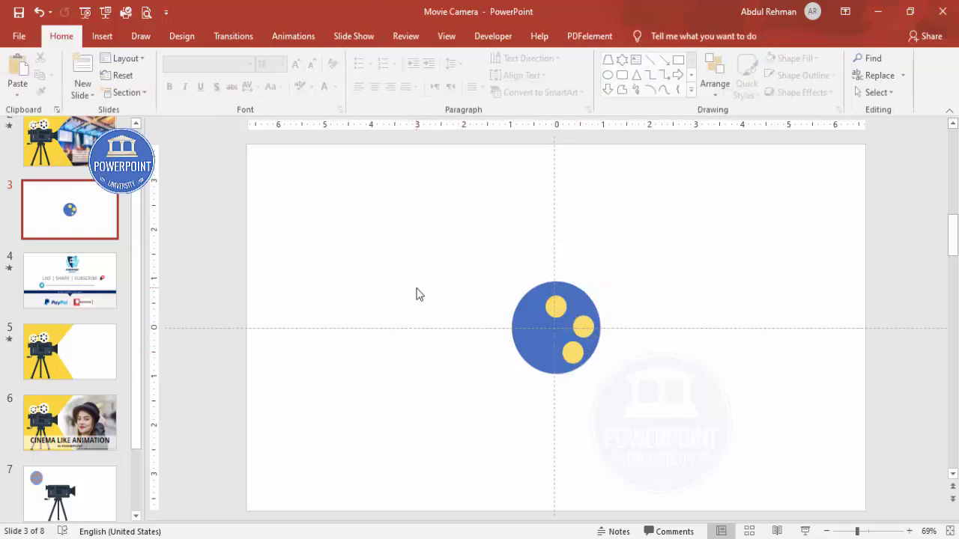
Step: Paste the light-blue circle with orange dots and remove the old yellow-dotted circle
key("ctrl+v")
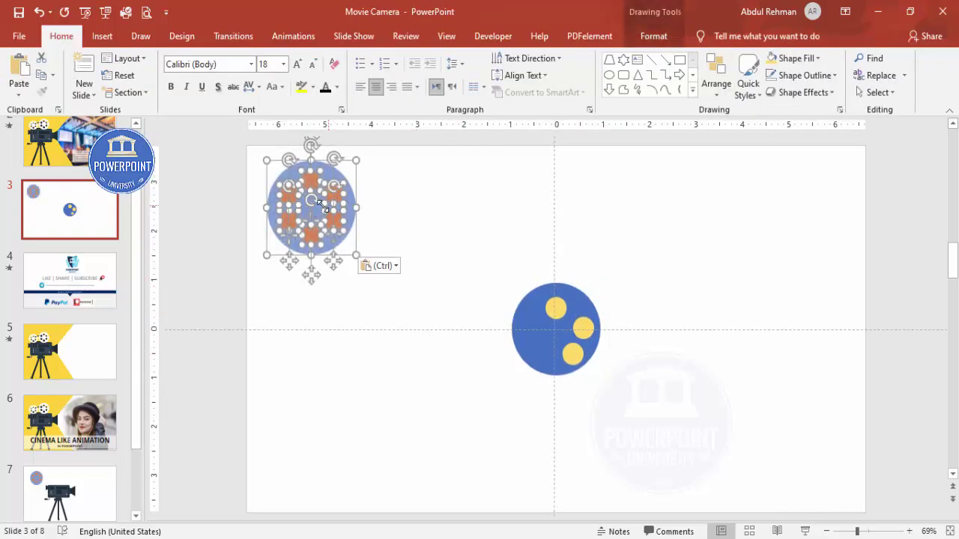
left_click_drag(314, 212, 424, 346)
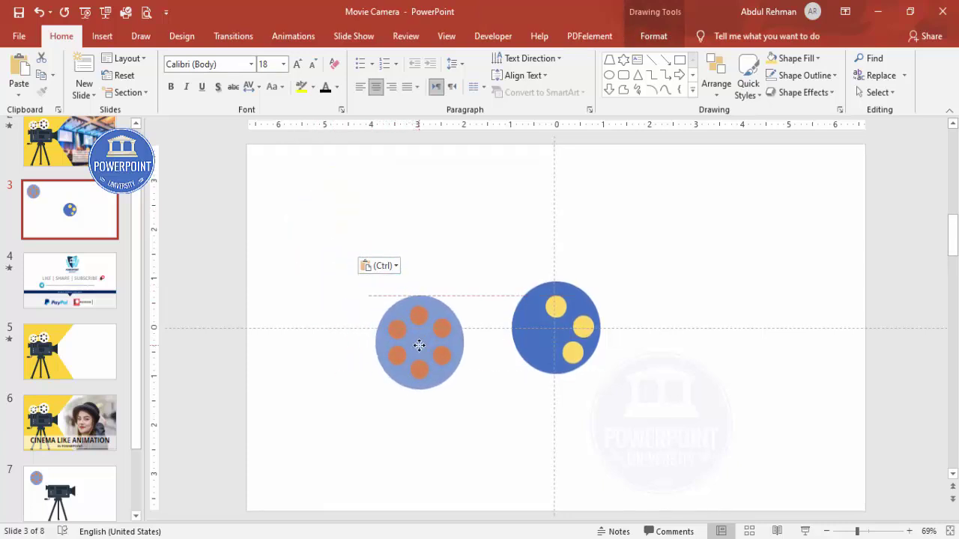
left_click(460, 300)
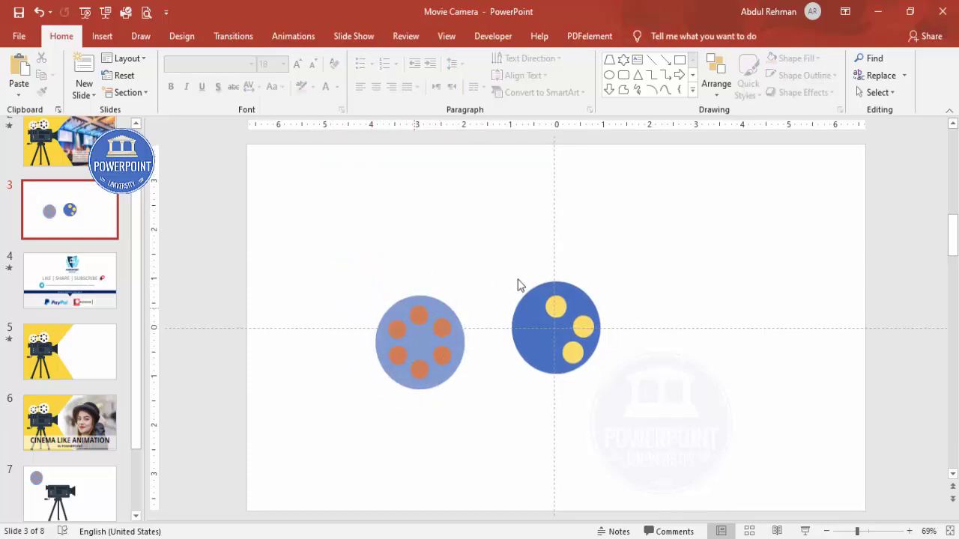
left_click(571, 328)
key("ctrl+z")
Step: Move the light-blue circle and its six orange dots to the slide centre
left_click_drag(343, 263, 529, 424)
left_click_drag(422, 346, 618, 282)
left_click(646, 308)
key("ctrl+z")
left_click_drag(556, 301, 609, 271)
left_click_drag(579, 313, 661, 314)
key("ctrl+z")
key("ctrl+z")
left_click(656, 303)
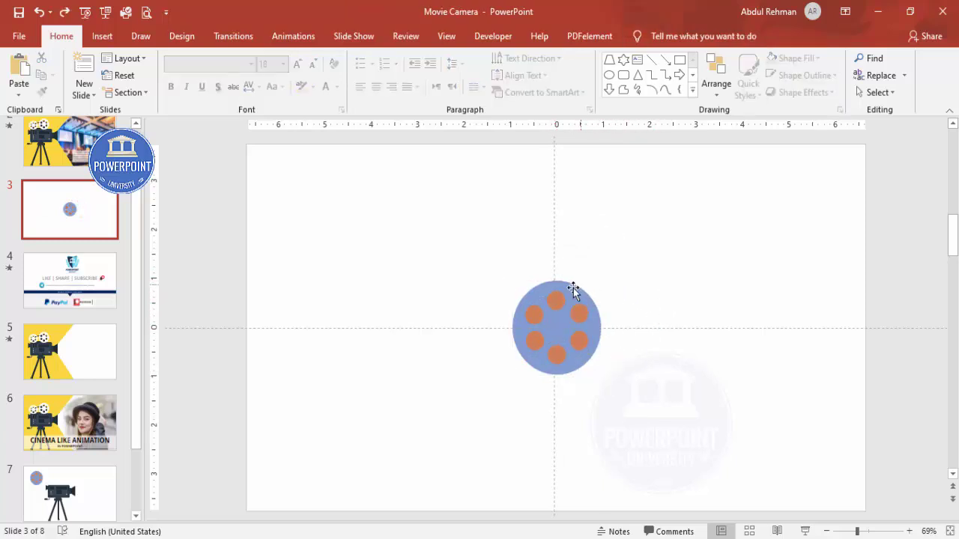
left_click_drag(444, 238, 679, 435)
left_click(668, 312)
Step: Select all shapes and Merge Shapes > Subtract to cut the six holes out
key("ctrl+a")
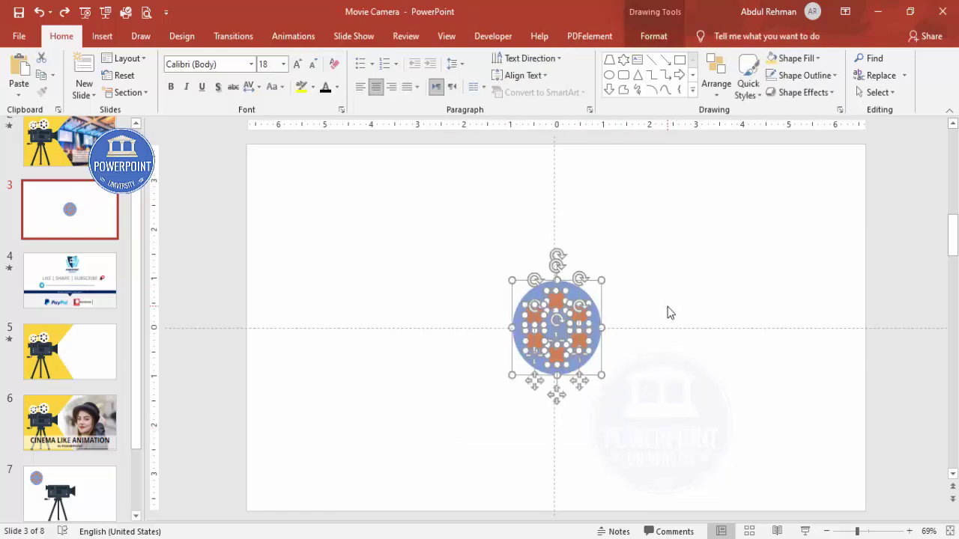
left_click(628, 39)
left_click(144, 92)
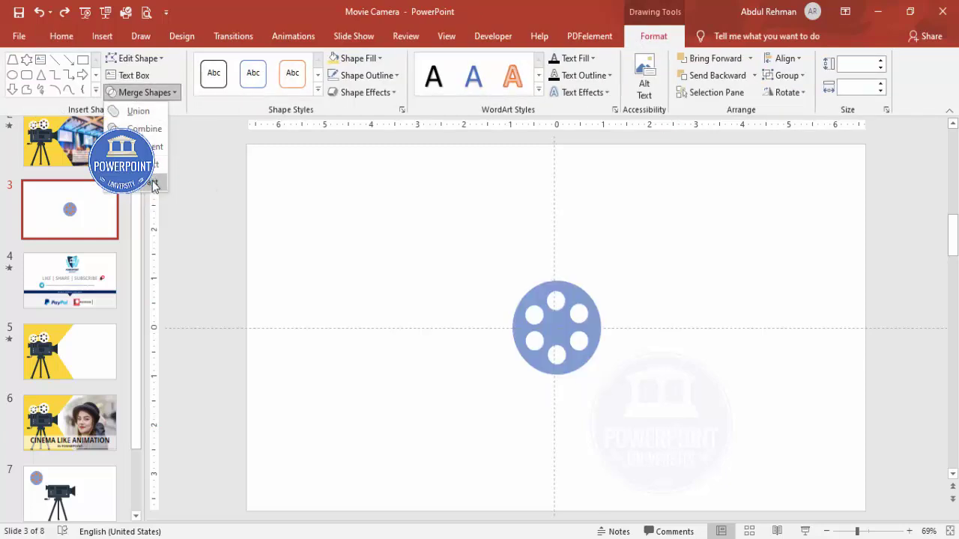
left_click(154, 186)
left_click_drag(569, 323, 681, 291)
key("ctrl+z")
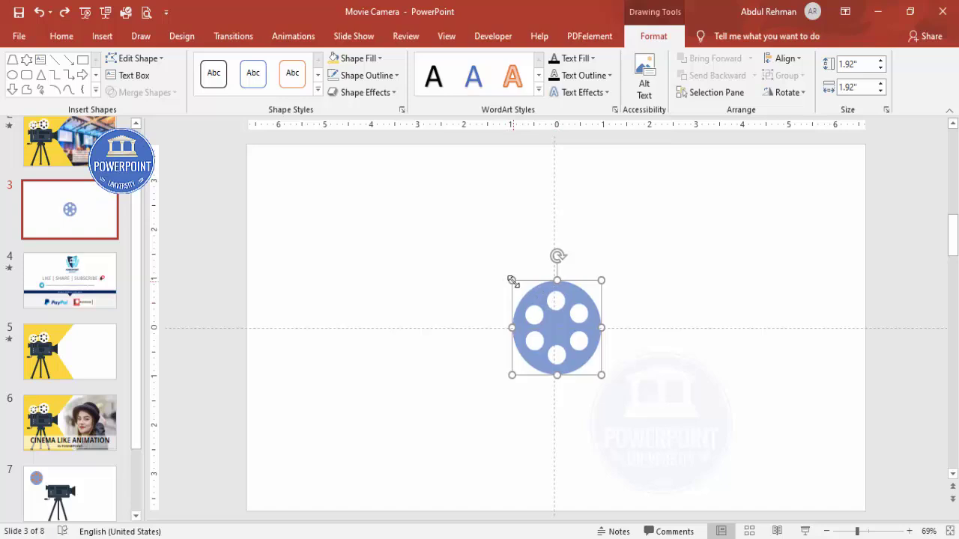
Step: Shrink the reel copy to 1.3 inches and move both reels to the top-left
left_click_drag(513, 281, 474, 341)
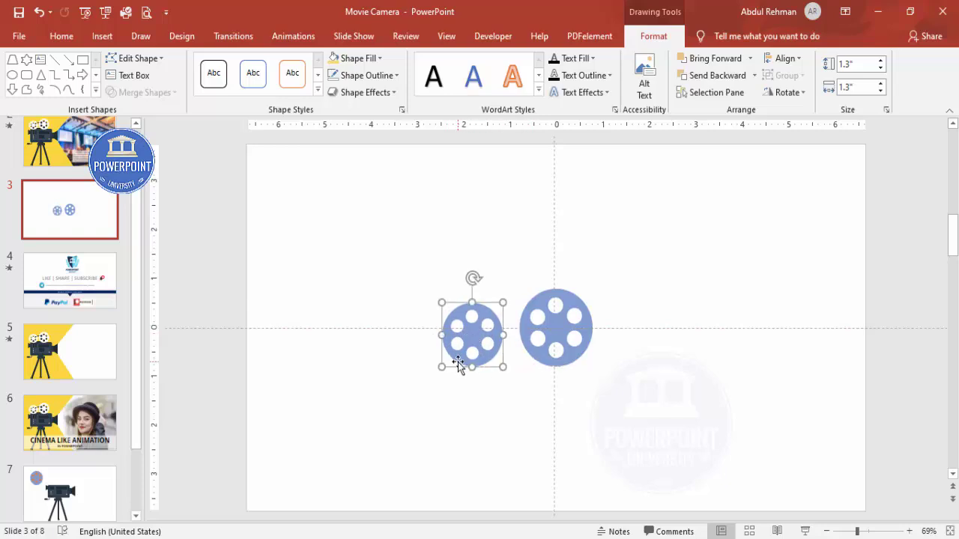
left_click(417, 301)
left_click(469, 321)
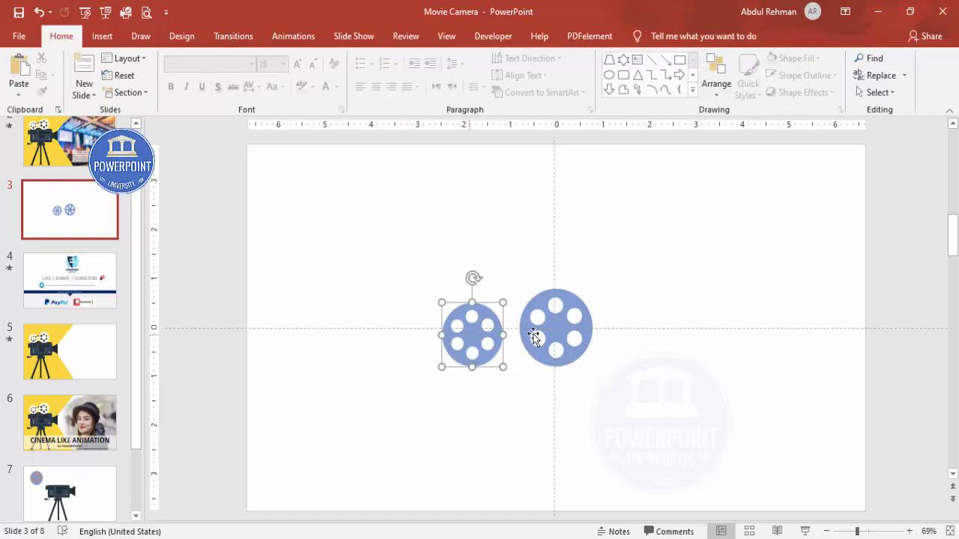
left_click(582, 332, "shift")
left_click_drag(581, 332, 360, 184)
left_click(462, 227)
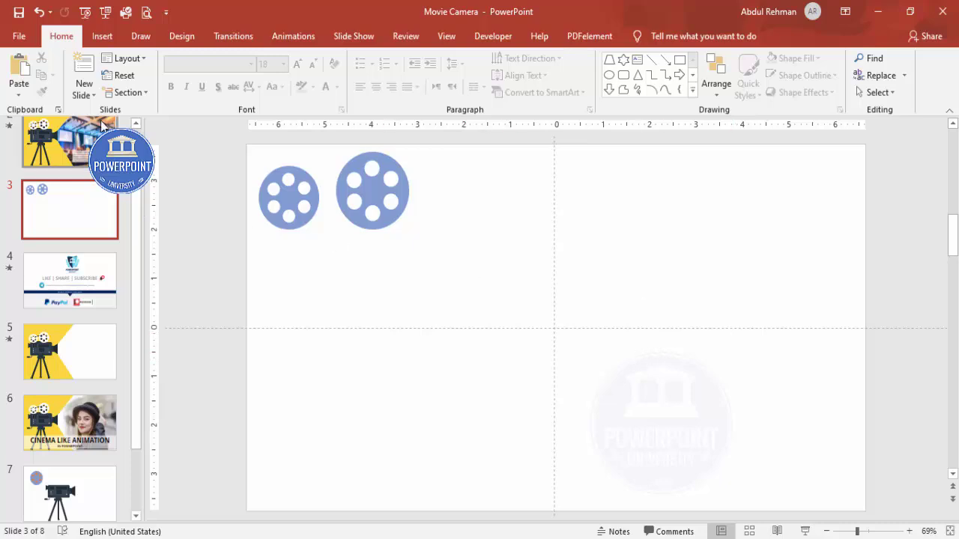
Step: Draw a 3.12 × 1.82-inch rounded rectangle with slightly reduced corner rounding
left_click(102, 36)
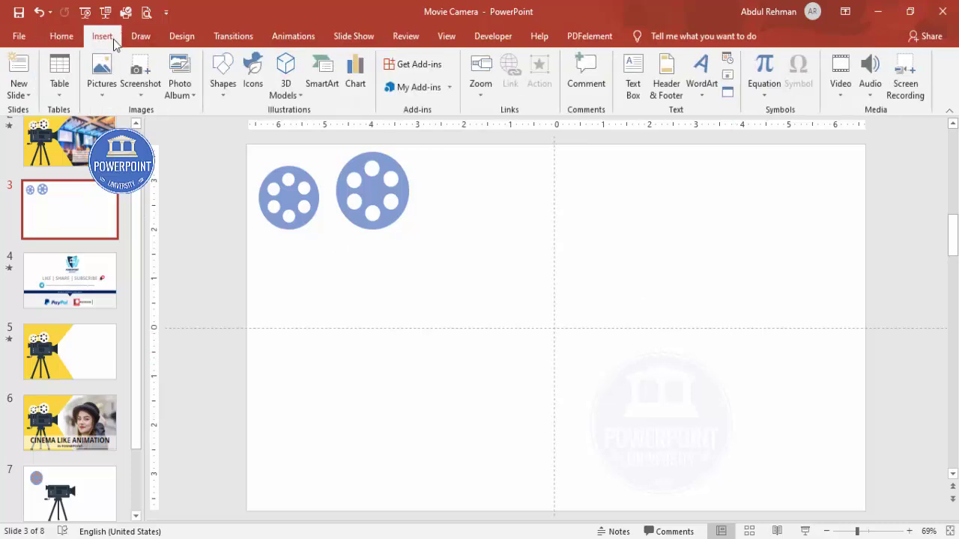
left_click(223, 84)
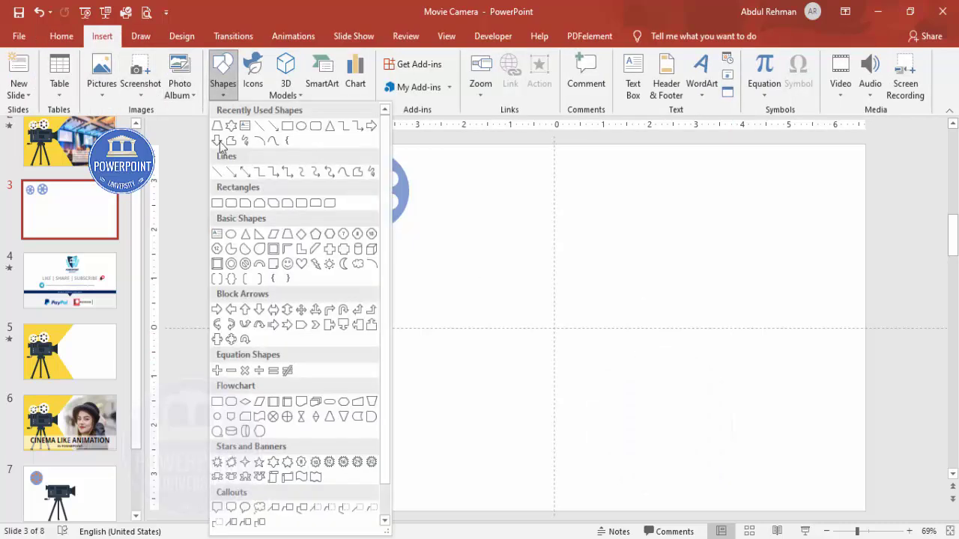
left_click(231, 203)
left_click_drag(467, 289, 603, 368)
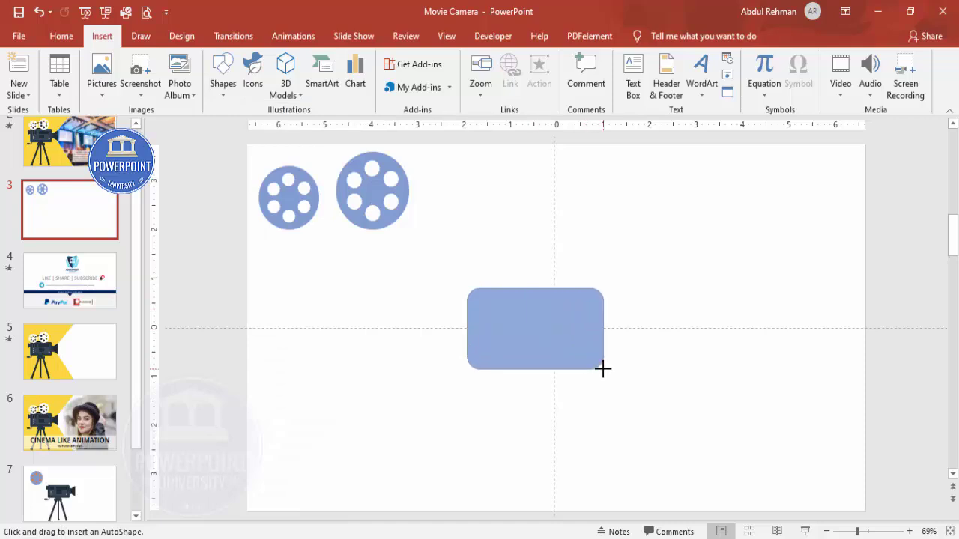
left_click_drag(516, 343, 450, 338)
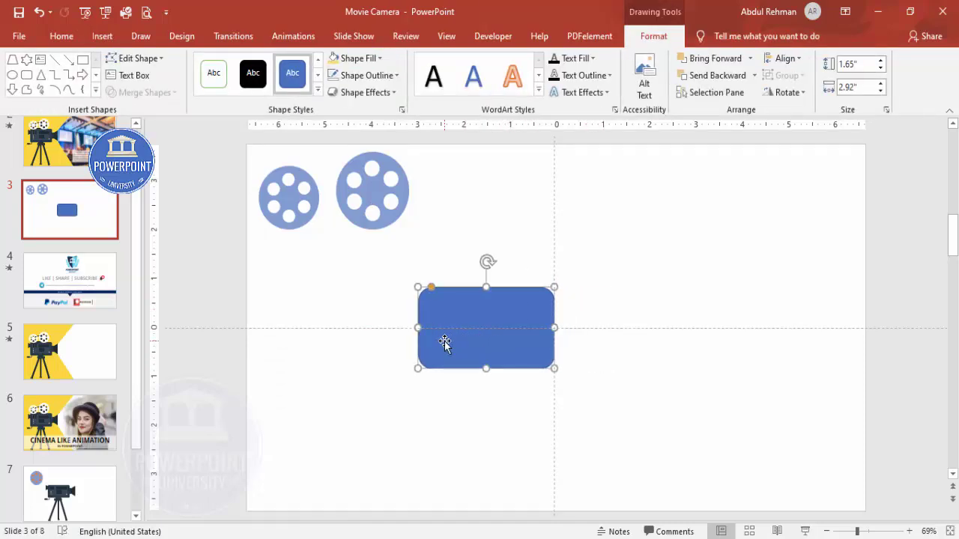
left_click_drag(418, 287, 409, 278)
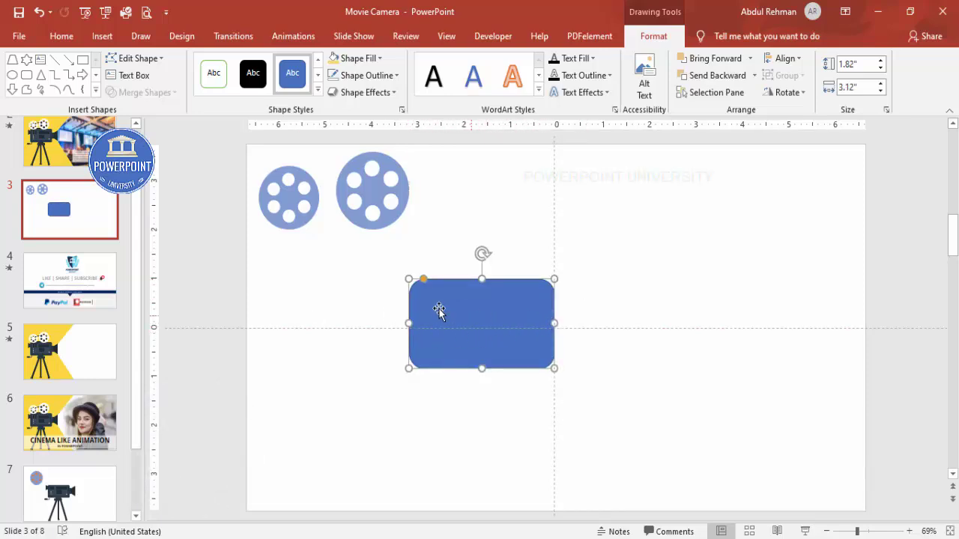
left_click_drag(422, 280, 414, 287)
Step: Remove the rectangle's outline and fill it Blue-Gray
left_click(367, 75)
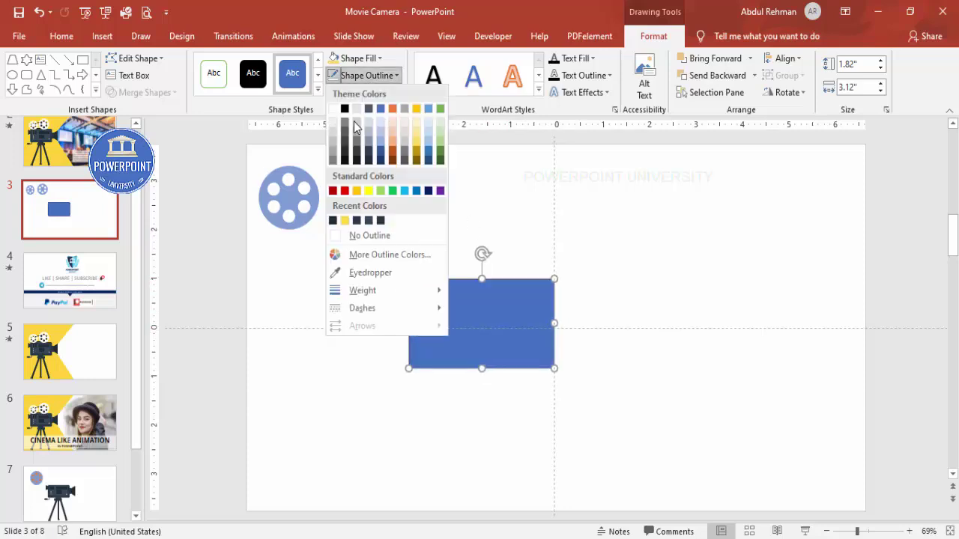
left_click(361, 236)
left_click(362, 58)
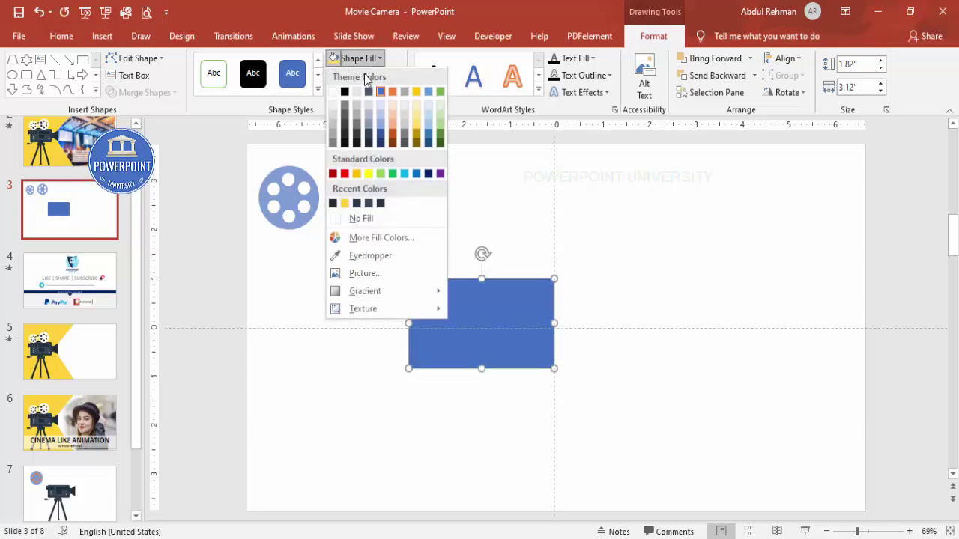
left_click(370, 203)
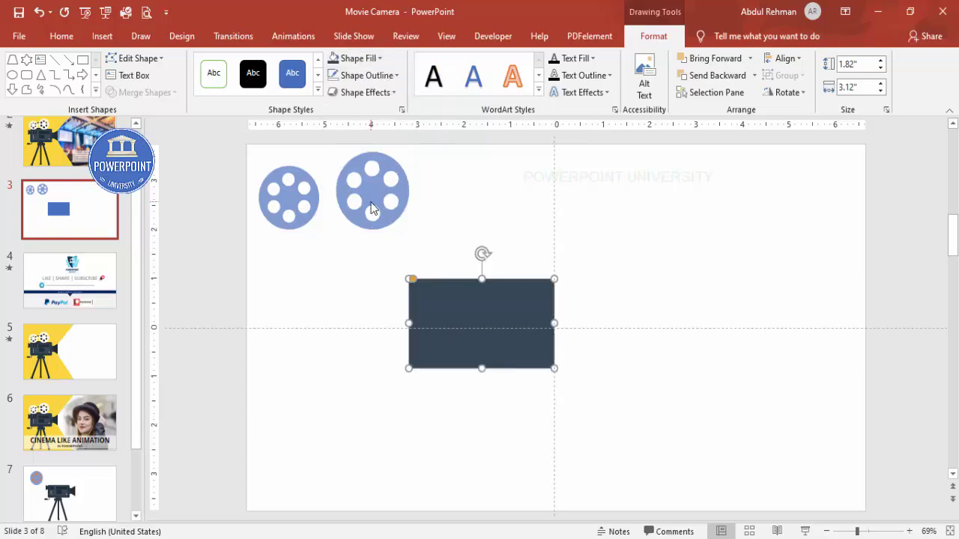
left_click(629, 308)
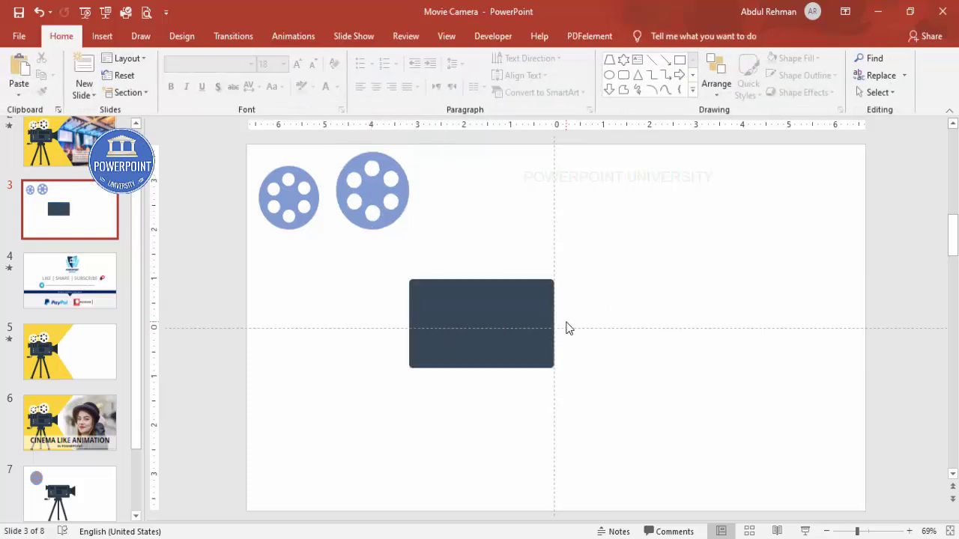
left_click(103, 36)
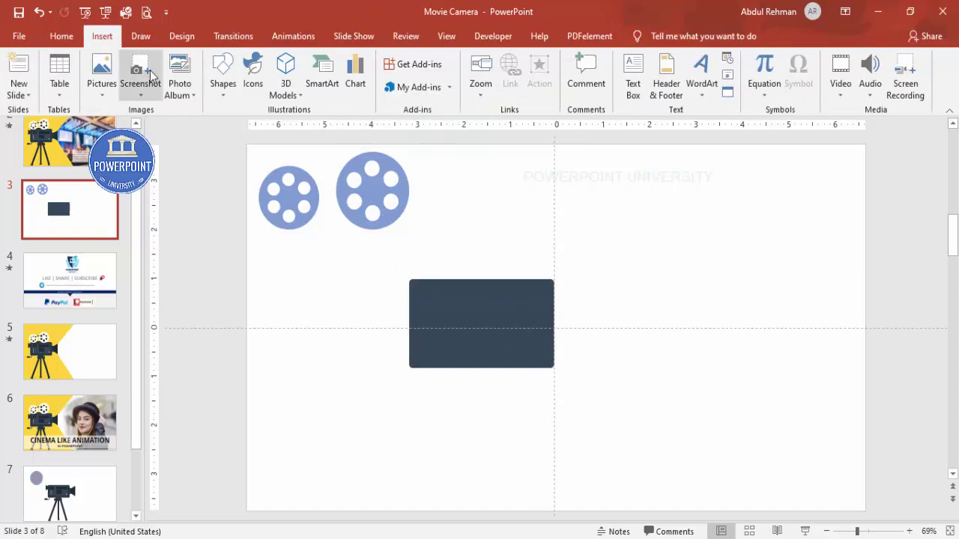
left_click(223, 83)
Step: Draw a small 0.21 × 0.8-inch rectangle on the body's right edge, outline-free with dark fill
left_click(217, 203)
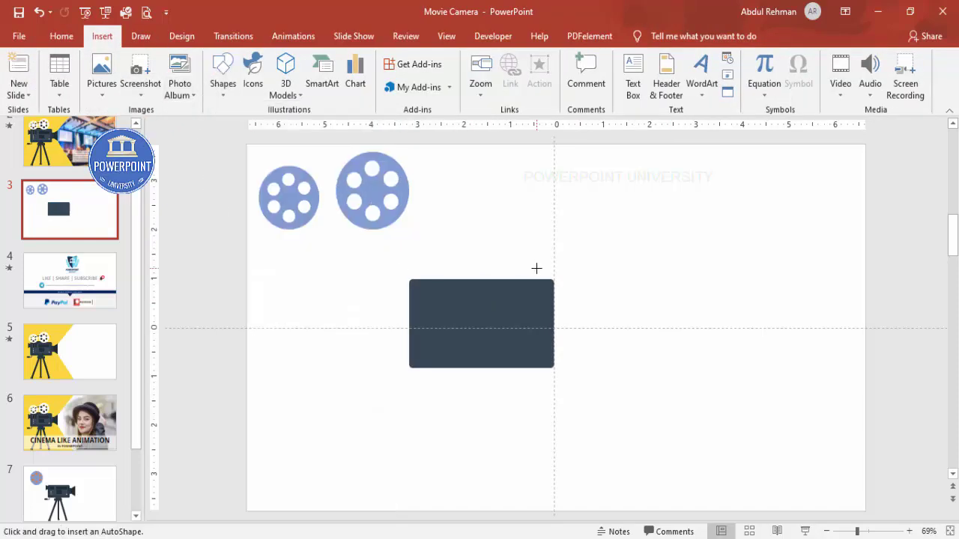
left_click_drag(554, 298, 561, 339)
left_click(373, 75)
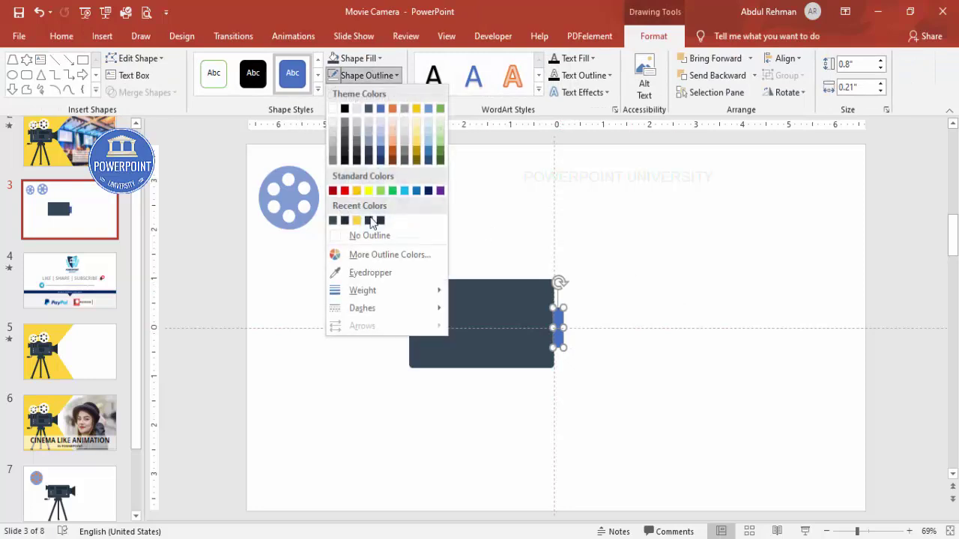
left_click(375, 233)
left_click(333, 58)
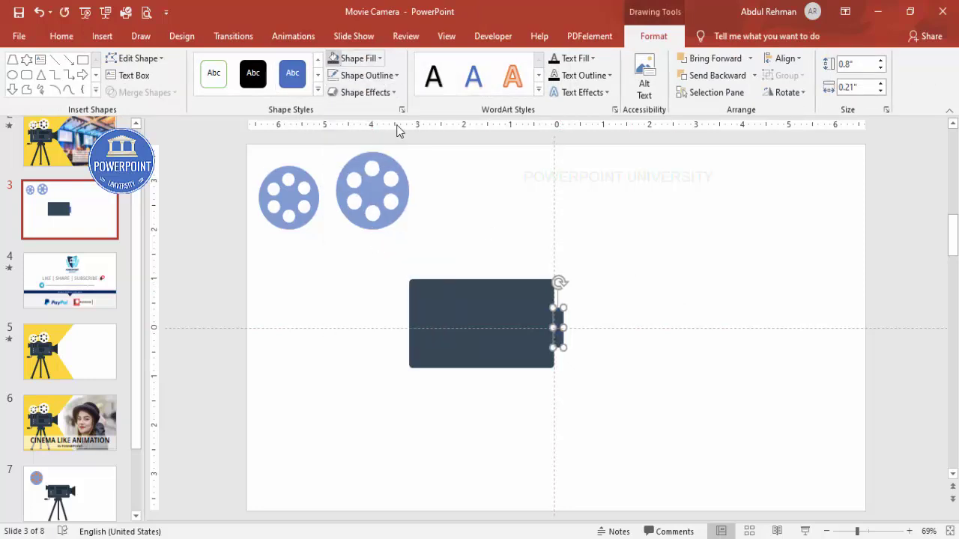
left_click(574, 324)
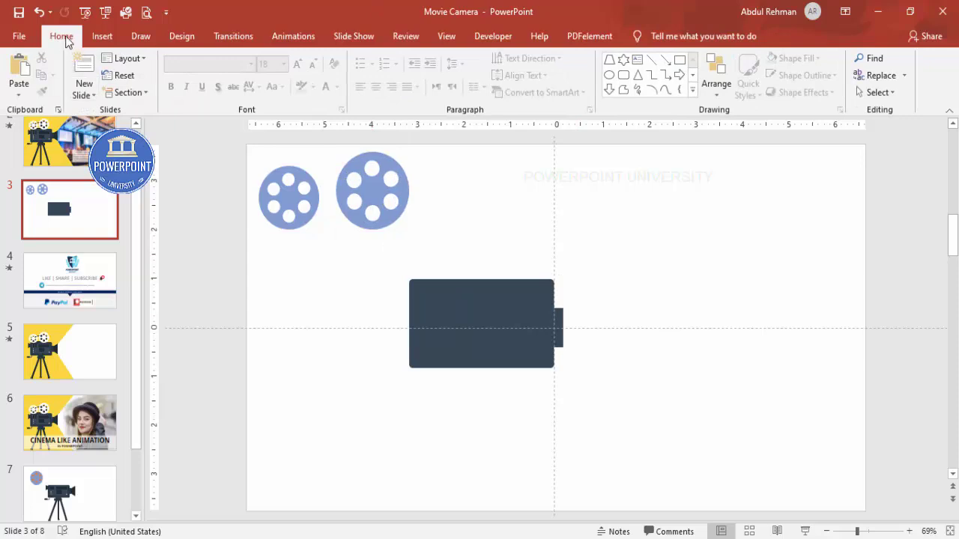
left_click(102, 36)
left_click(219, 96)
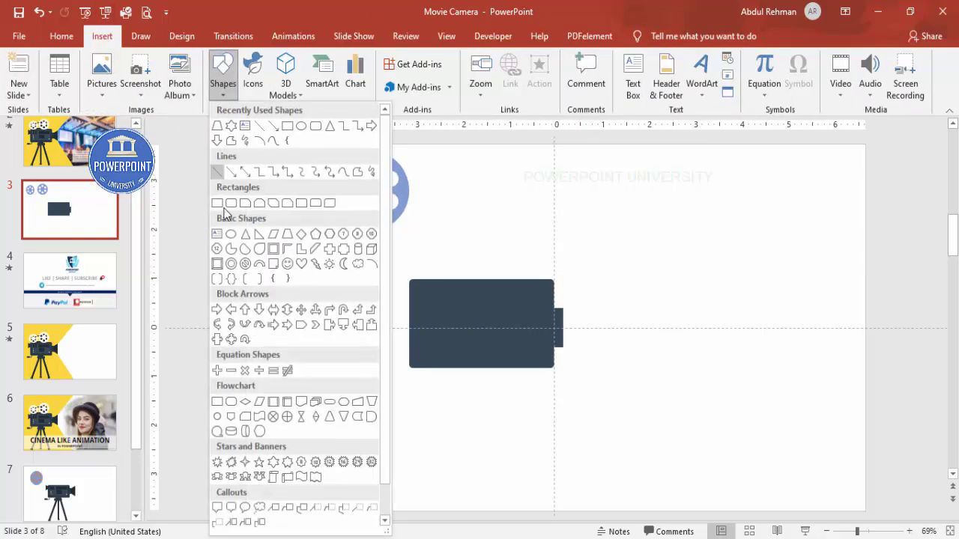
Step: Insert a trapezoid with no outline and dark fill, rotated 90° left
left_click(291, 238)
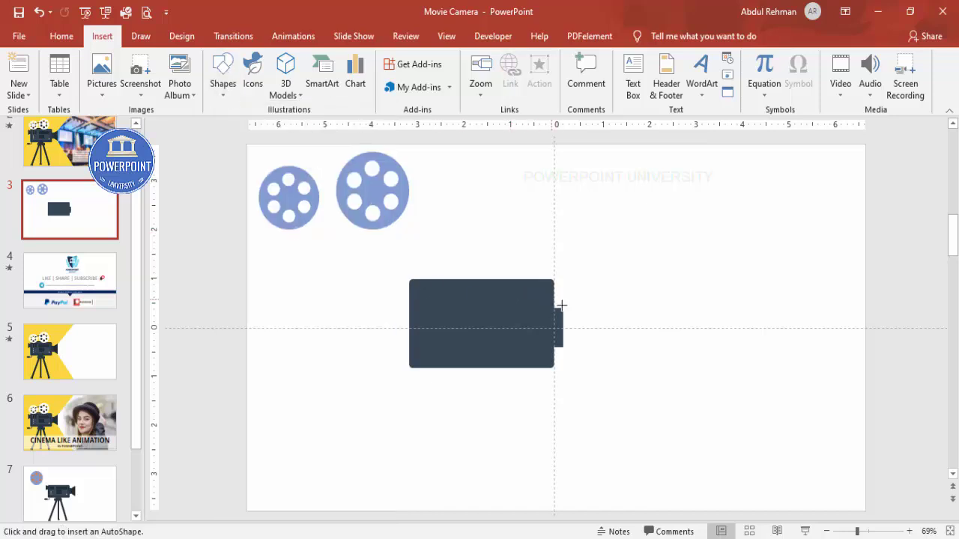
left_click_drag(568, 307, 615, 348)
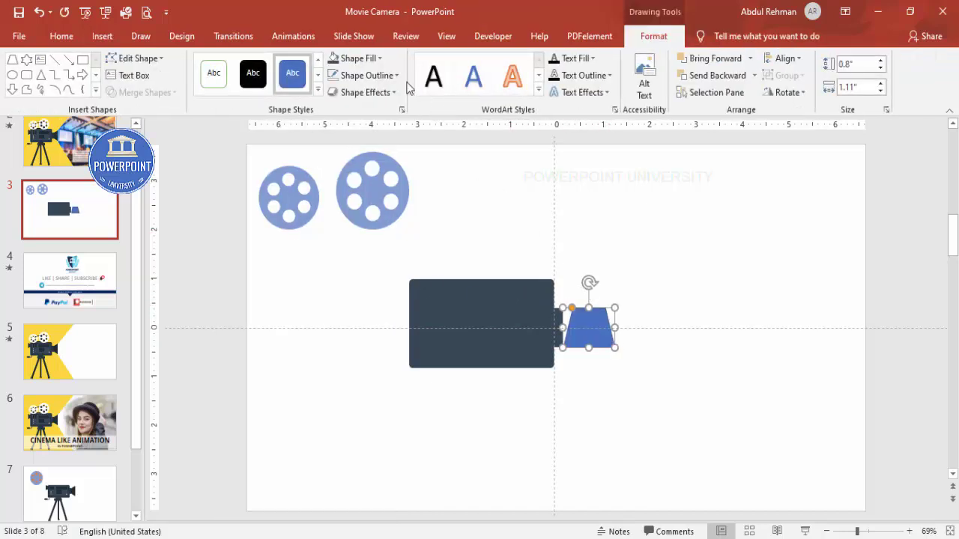
left_click(385, 79)
left_click(367, 233)
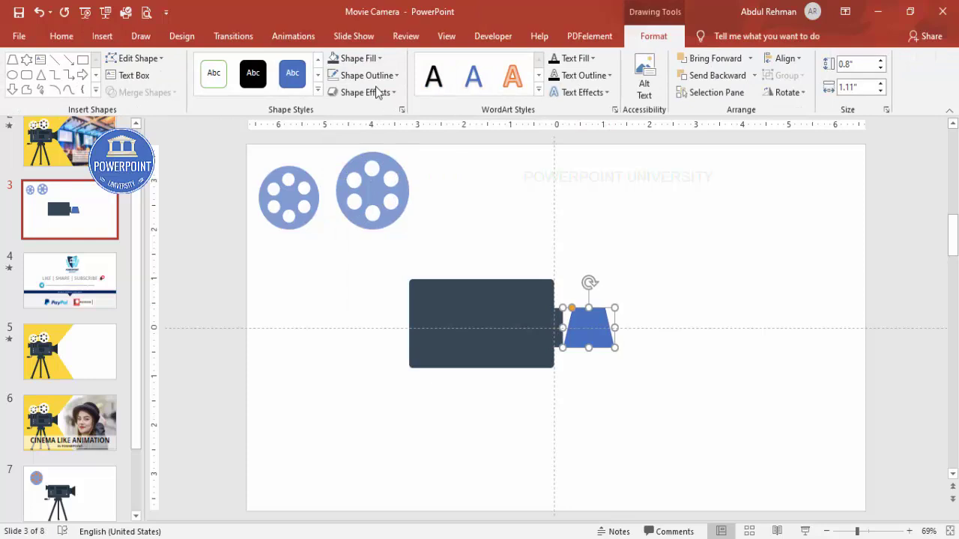
left_click(372, 59)
left_click(381, 198)
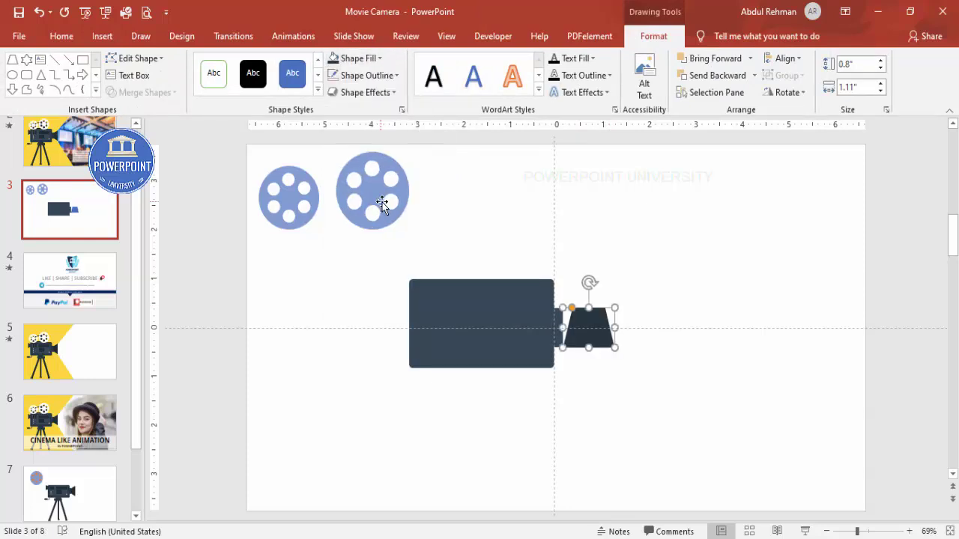
left_click(799, 90)
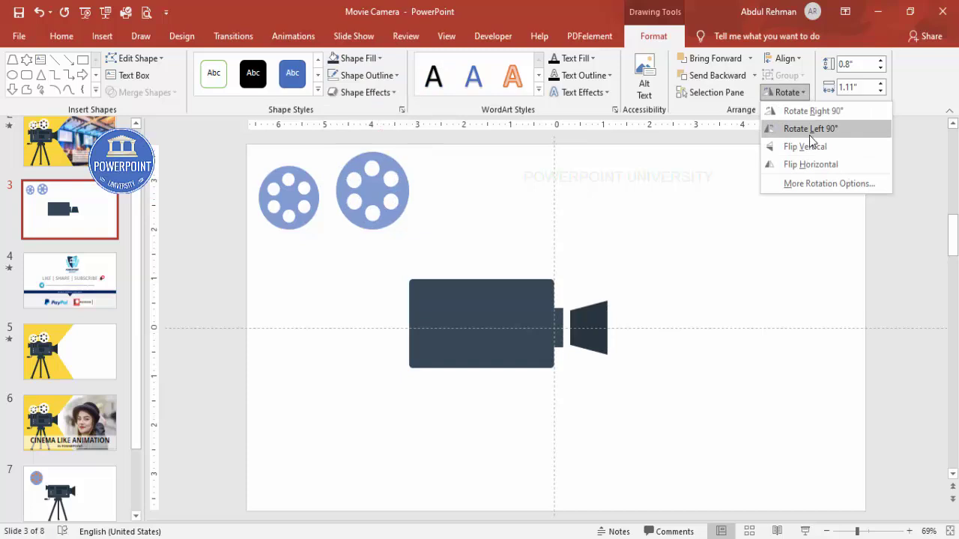
left_click(810, 133)
Step: Size the trapezoid to 0.48" wide and 1.3" tall against the tab and adjust its taper
left_click_drag(612, 328, 597, 328)
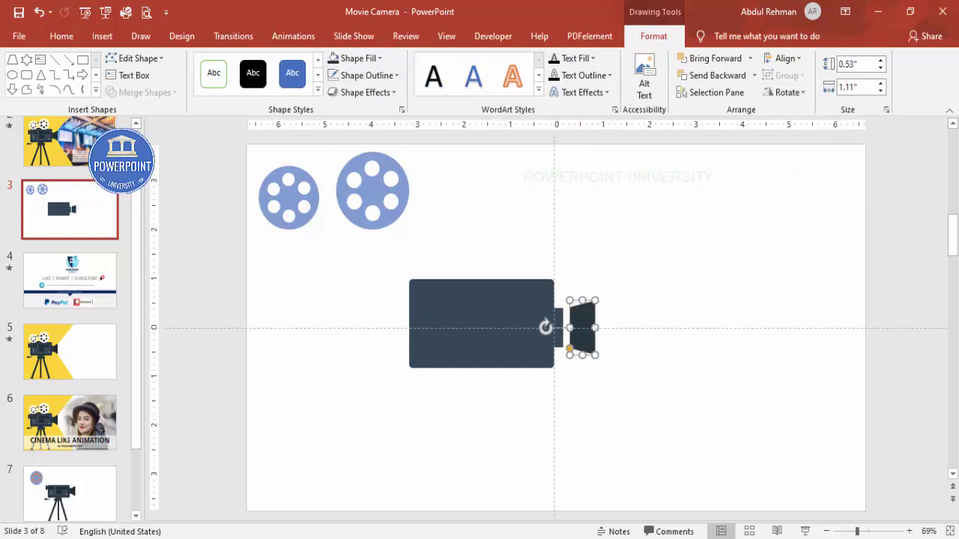
left_click(875, 534)
left_click_drag(532, 349, 514, 371)
left_click_drag(543, 271, 542, 250)
left_click_drag(539, 334, 538, 340)
left_click_drag(514, 389, 516, 377)
left_click(616, 364)
left_click(571, 335)
left_click_drag(568, 328, 563, 327)
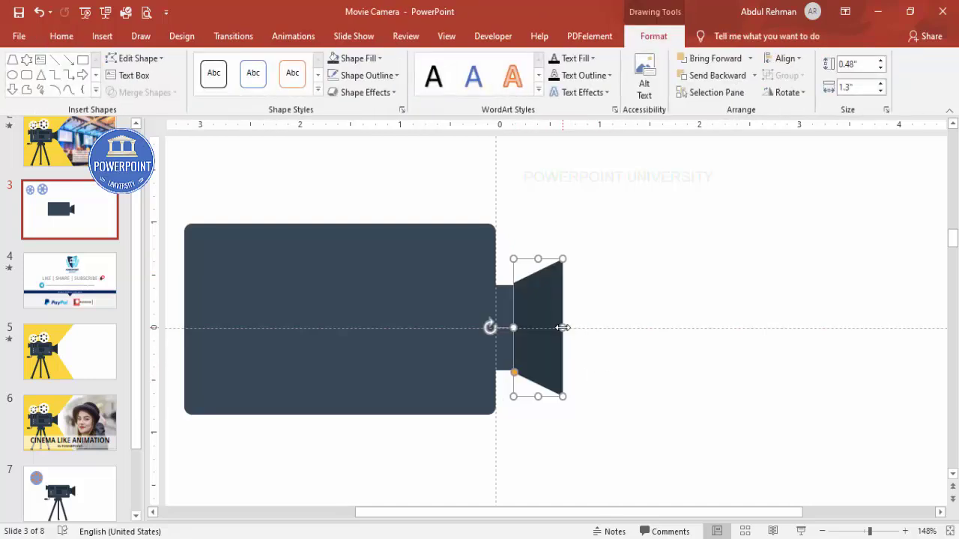
left_click_drag(515, 373, 514, 374)
left_click(581, 356)
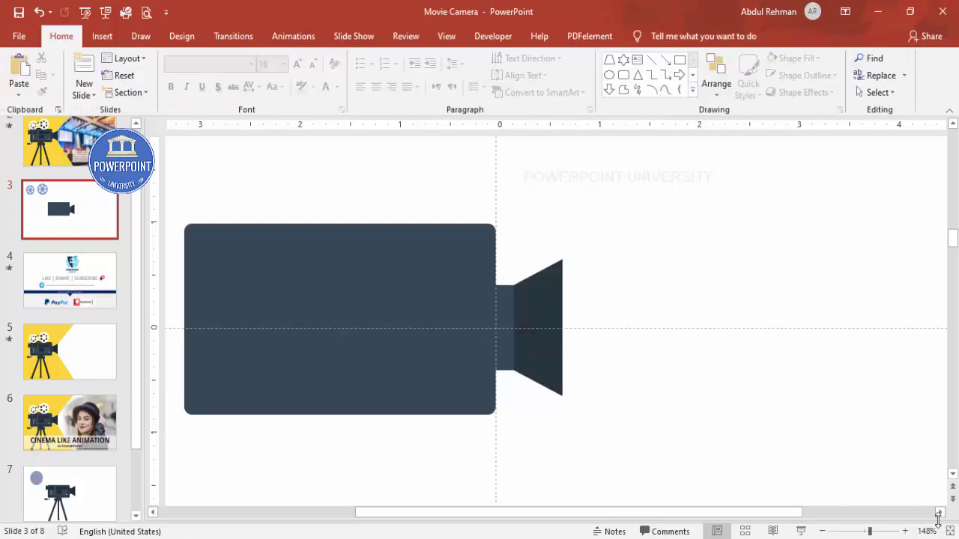
Step: Duplicate both lens shapes, group the copy and shrink it to 0.65 inches tall
left_click_drag(595, 450, 458, 217)
left_click_drag(541, 298, 677, 297)
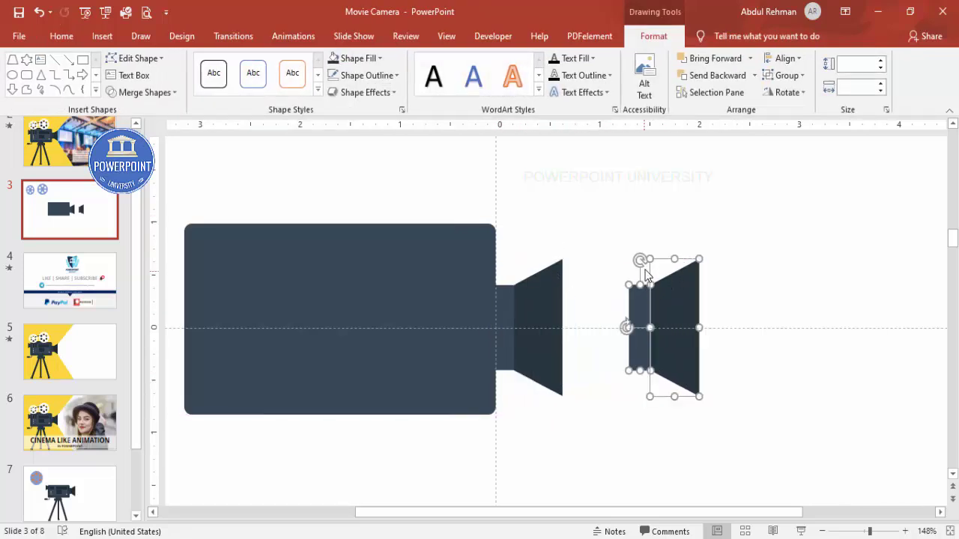
key("ctrl+g")
left_click_drag(623, 255, 674, 332)
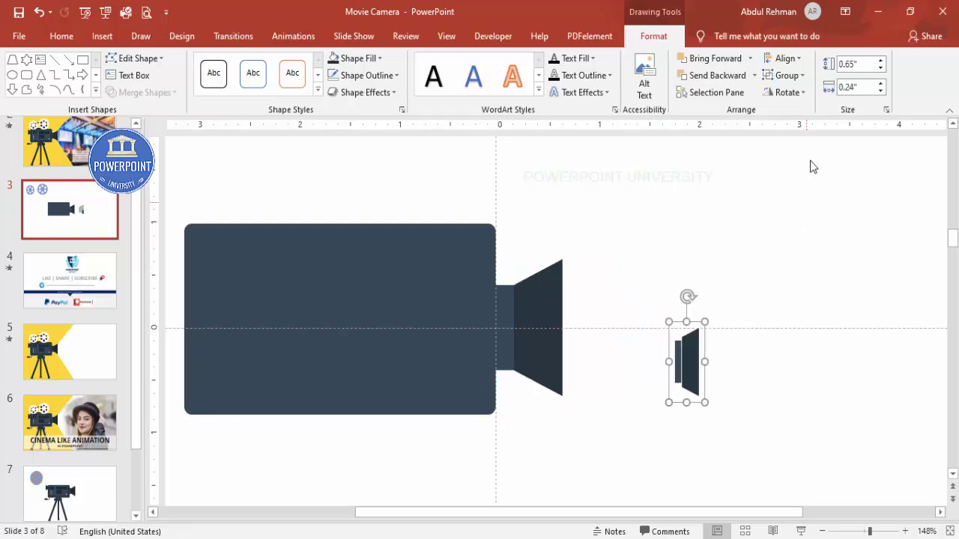
Step: Flip the small lens horizontally and set it jutting from the body's left side
left_click(789, 93)
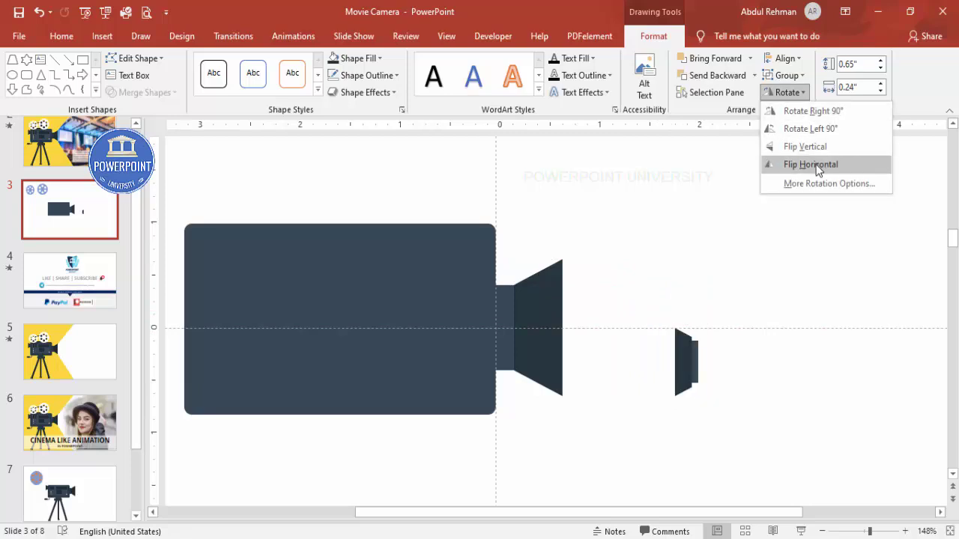
left_click(811, 164)
left_click_drag(690, 360, 220, 272)
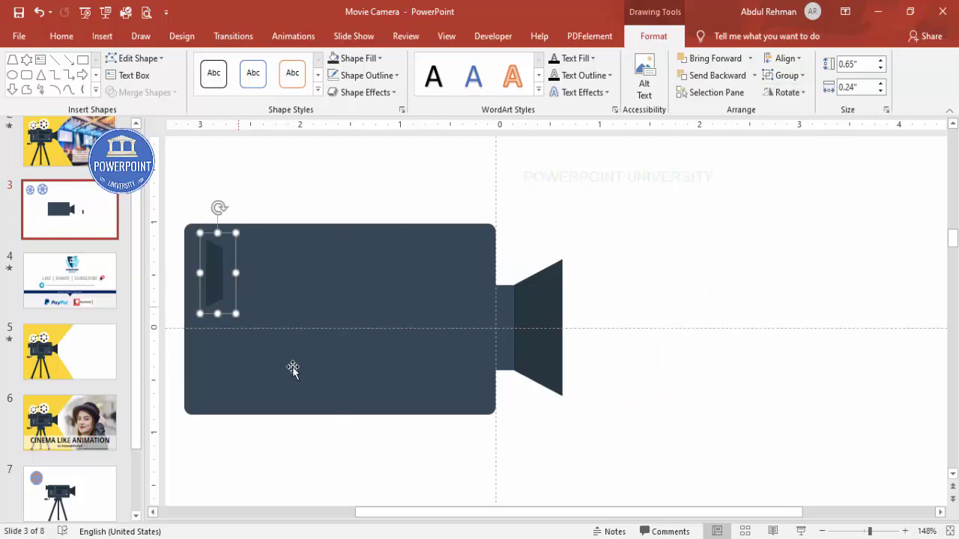
left_click_drag(562, 516, 442, 501)
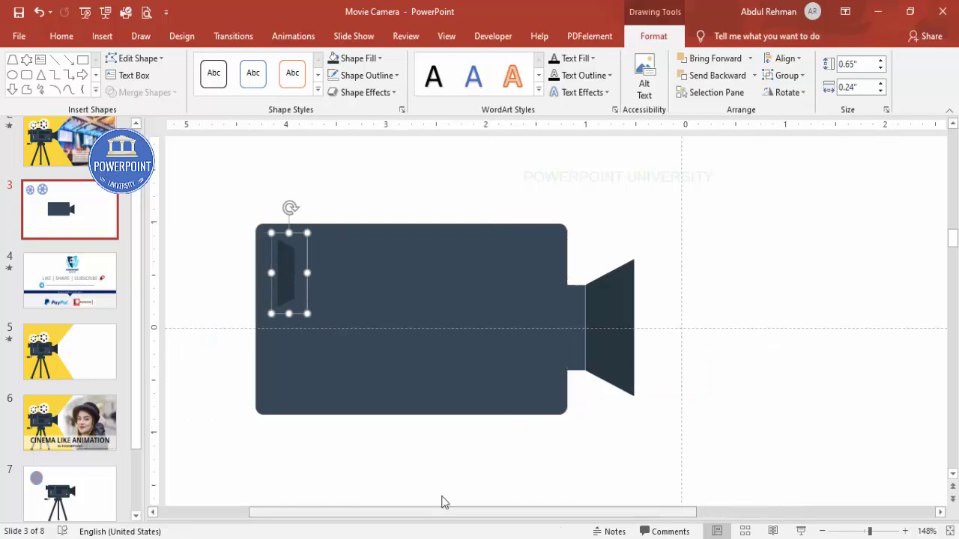
left_click_drag(374, 282, 360, 280)
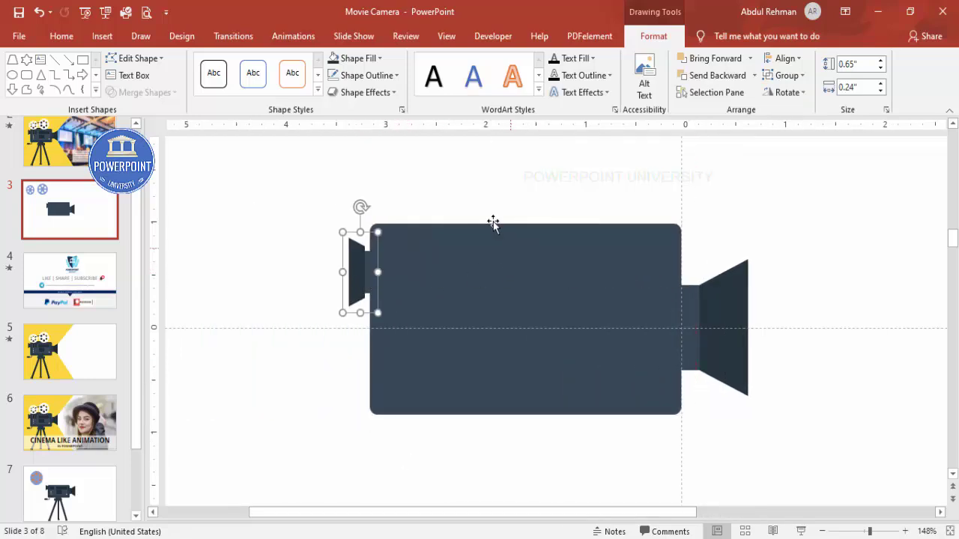
left_click(440, 190)
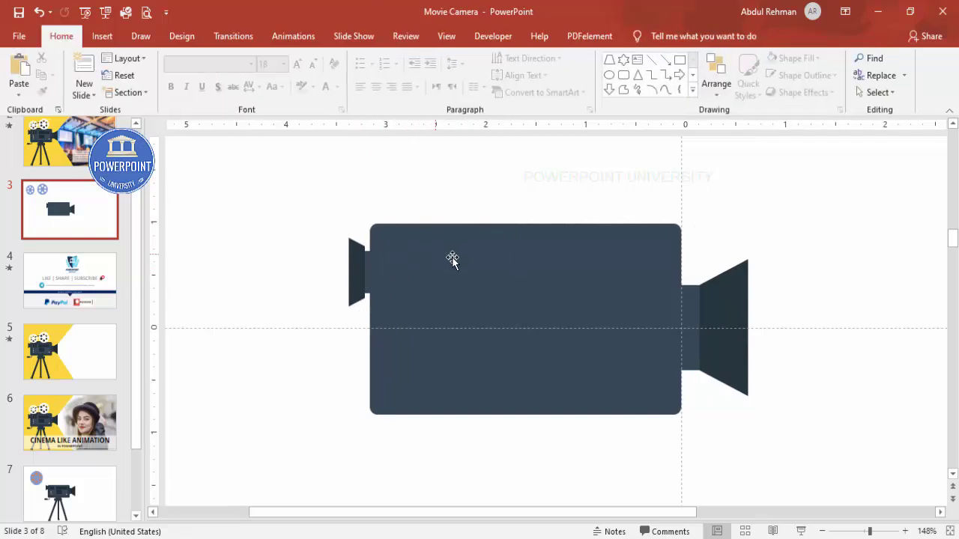
Step: Draw a 2.73 × 1.55-inch rectangle inside the body with no outline and a dark fill
left_click(103, 36)
left_click(222, 83)
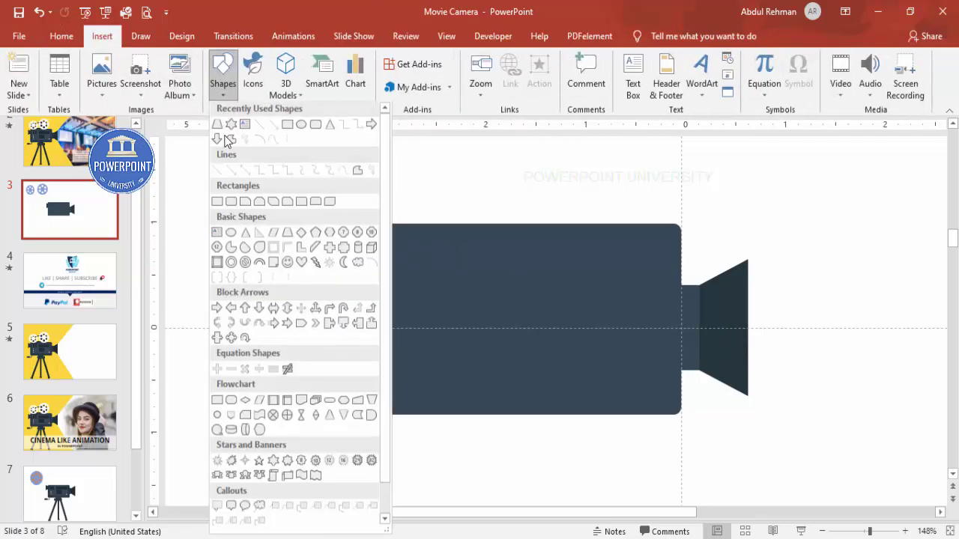
left_click(217, 203)
left_click_drag(389, 244, 657, 403)
left_click(365, 76)
left_click(362, 228)
left_click(363, 59)
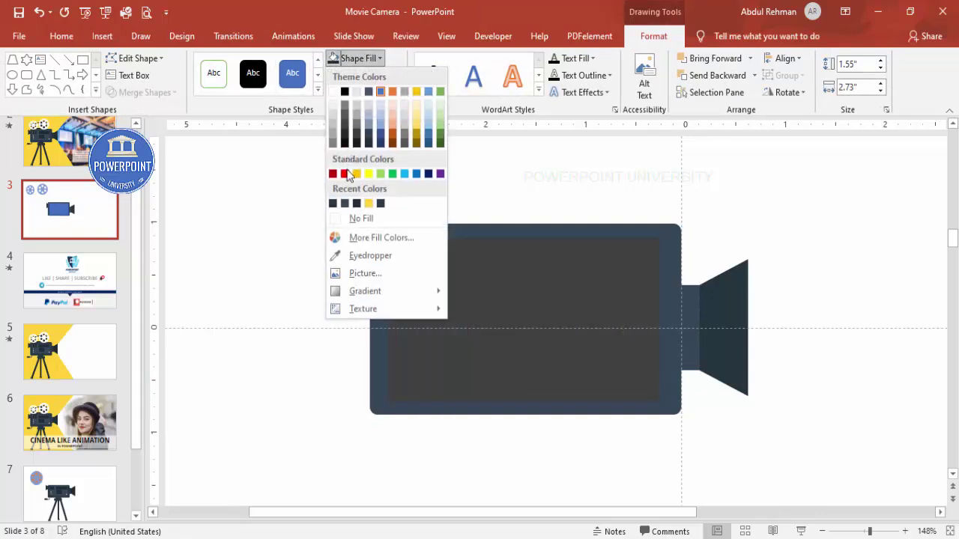
left_click(358, 205)
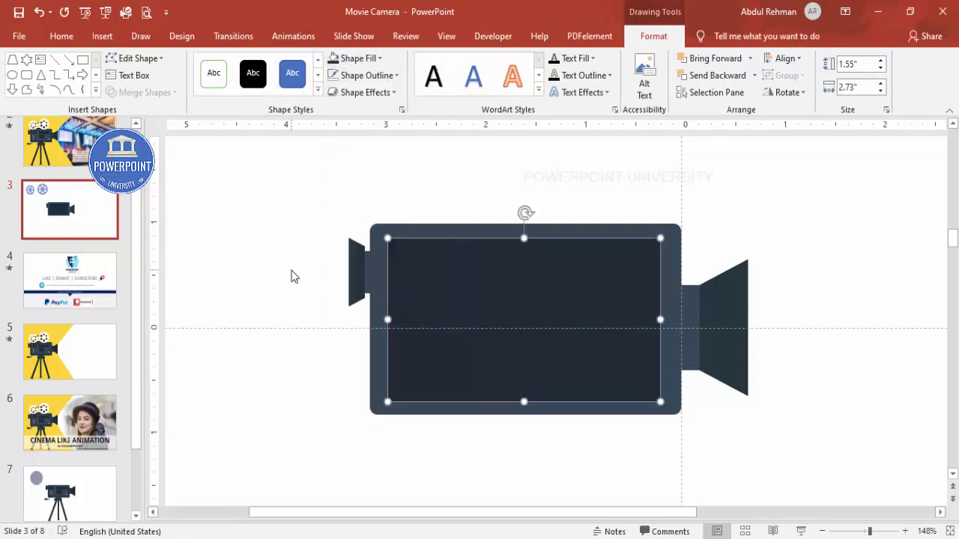
left_click(292, 276)
left_click(100, 37)
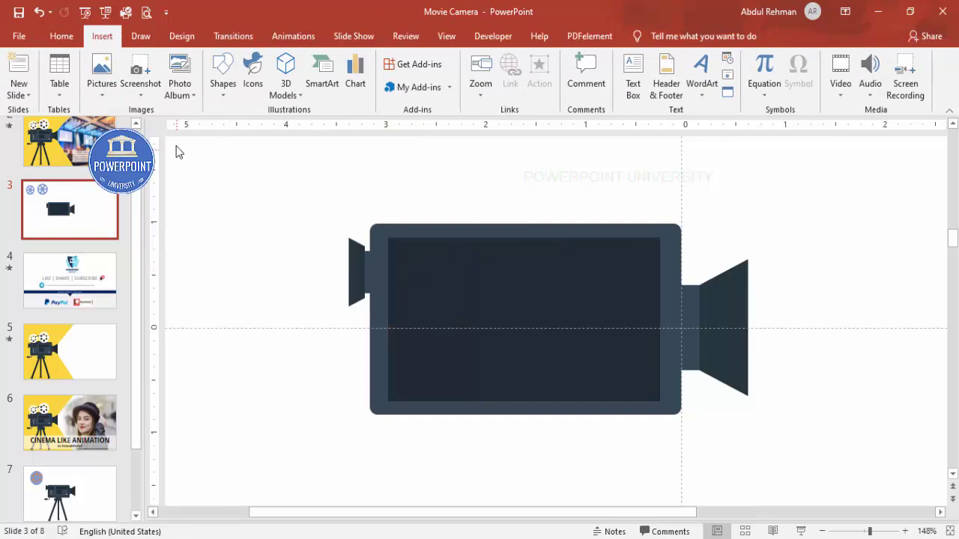
Step: Draw a small outline-free grey square in the panel's top-left and copy it into a 2x2 grid
left_click(221, 98)
left_click(218, 201)
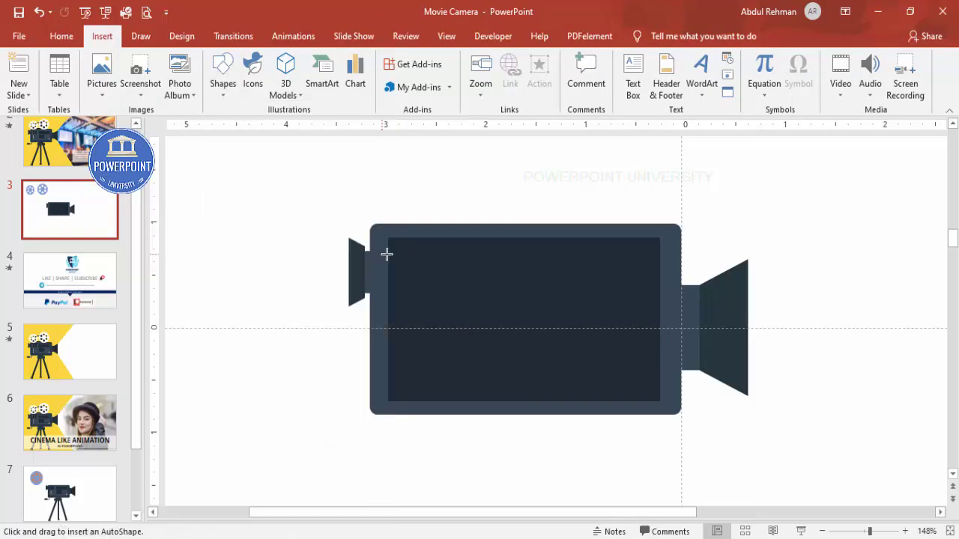
mouse_move(397, 252)
left_mouse_down()
mouse_move(427, 275)
mouse_move(409, 260)
left_mouse_up()
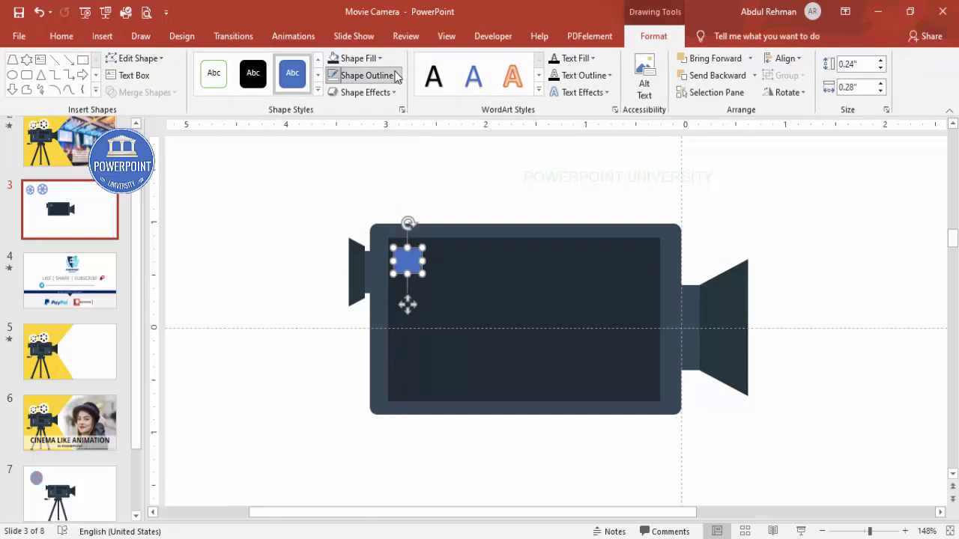
left_click(366, 75)
left_click(366, 235)
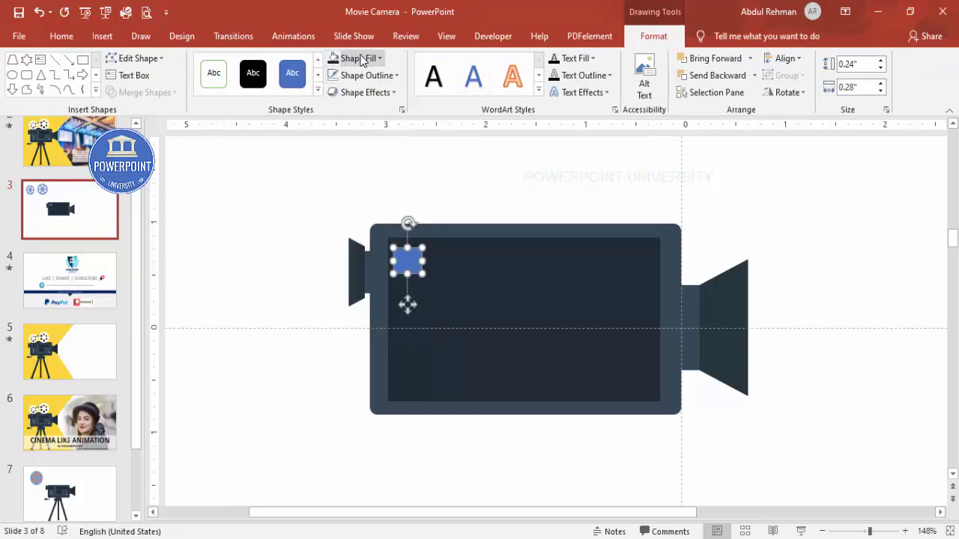
left_click(356, 58)
left_click(360, 217)
left_click_drag(411, 264, 442, 290)
left_click(410, 259, "shift")
left_click(494, 202)
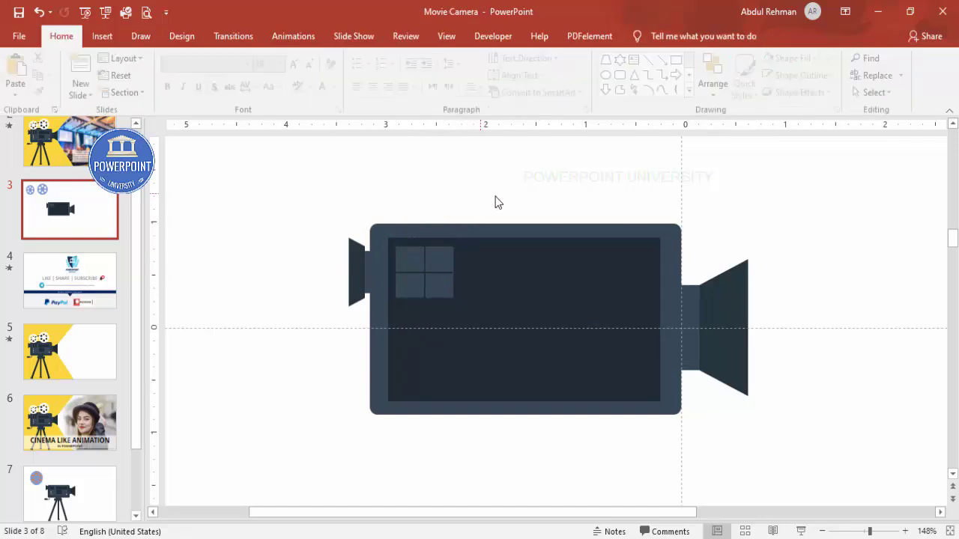
Step: Duplicate a grid square and stretch the copy into a 1.79" × 0.36" grey bar beside the grid
left_click(105, 39)
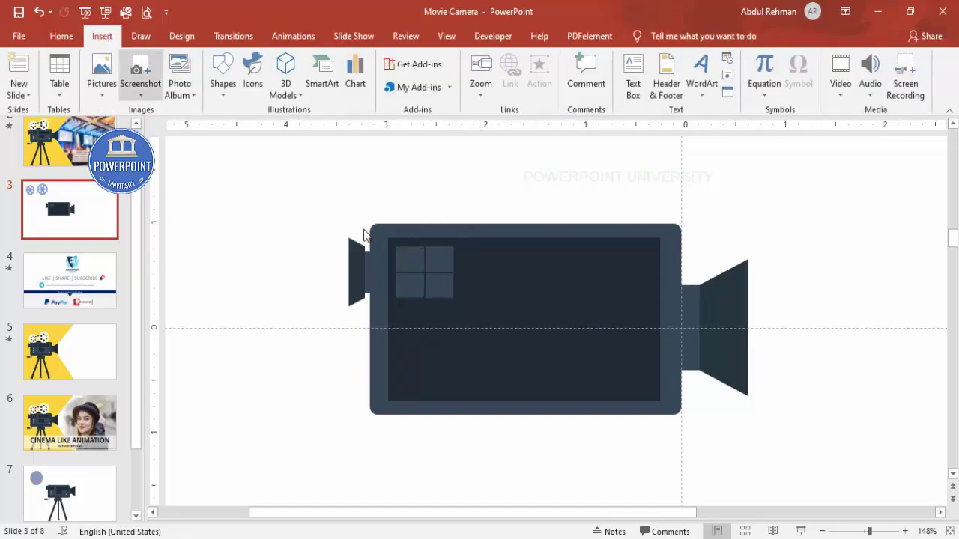
left_click(430, 255)
key("Right")
key("Right")
key("Down")
key("Down")
left_click_drag(473, 278, 640, 261)
mouse_move(553, 273)
left_mouse_down()
mouse_move(552, 287)
mouse_move(560, 267)
mouse_move(552, 268)
left_mouse_up()
Step: Duplicate the grey bar and resize the copy to a 1.05" × 0.51" rectangle centred in the panel
left_click(608, 212)
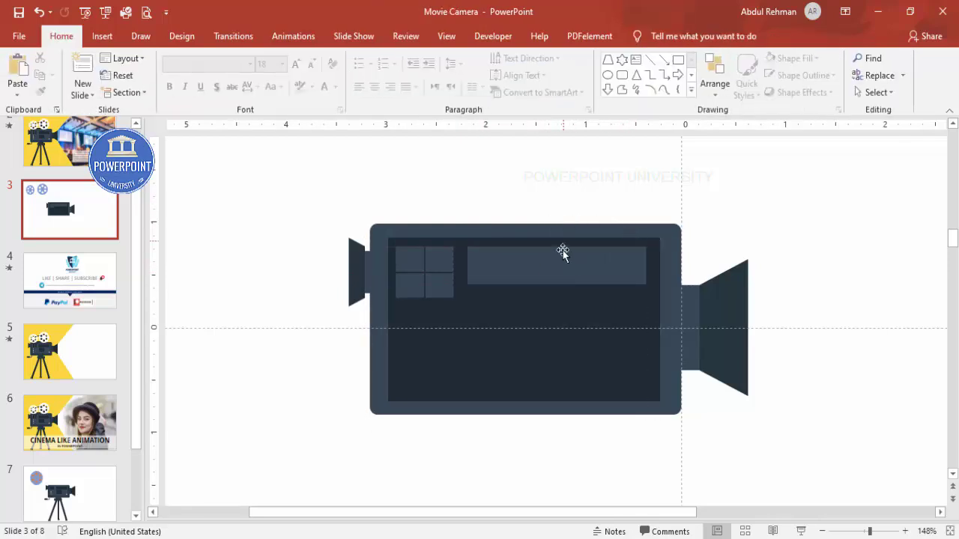
left_click(532, 261)
key("ctrl+d")
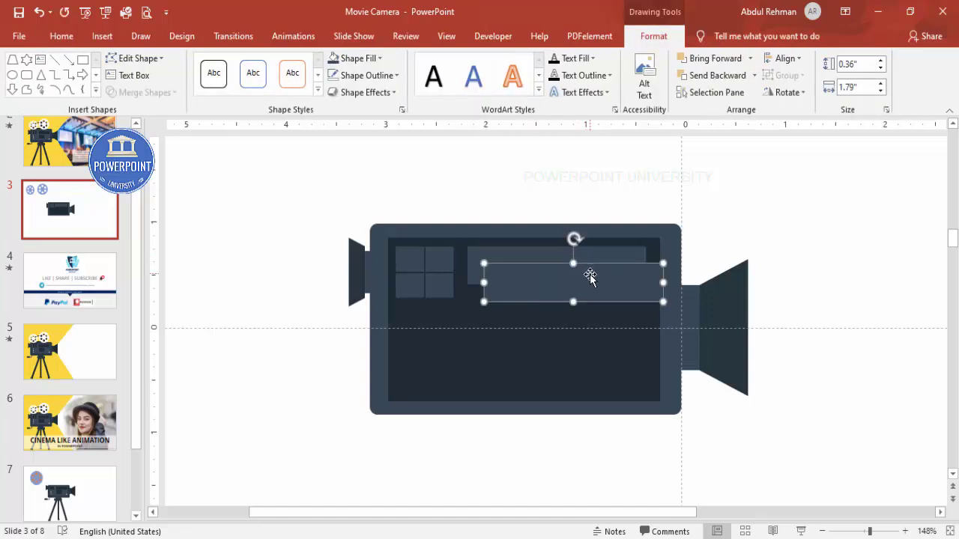
left_click_drag(591, 277, 574, 341)
left_click_drag(647, 366, 573, 381)
left_click_drag(541, 346, 563, 324)
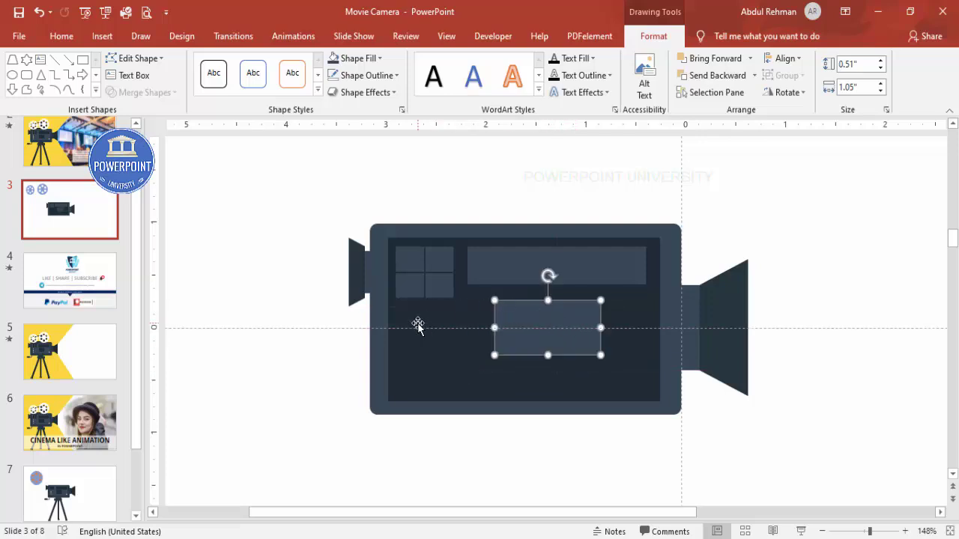
left_click(307, 296)
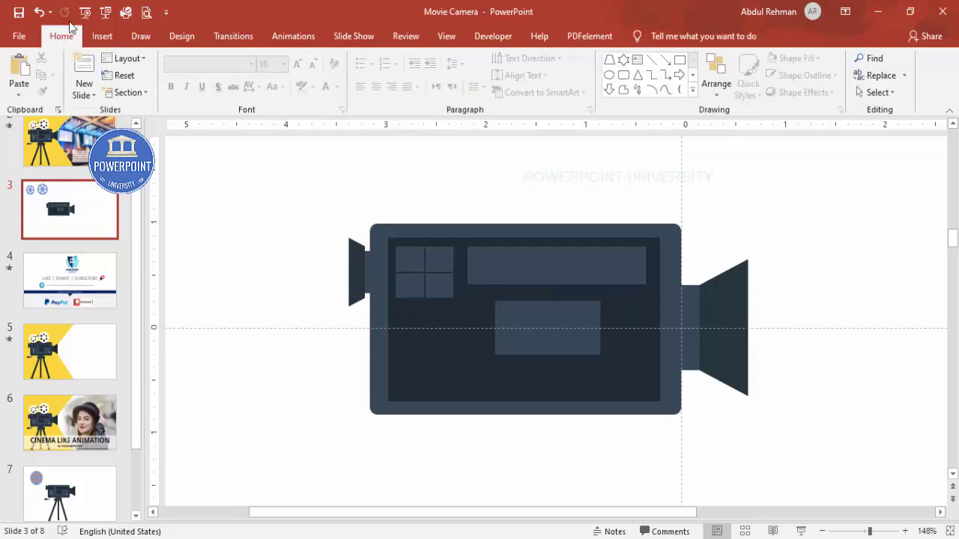
Step: Draw a tiny circle near the panel's left edge
left_click(101, 36)
left_click(221, 94)
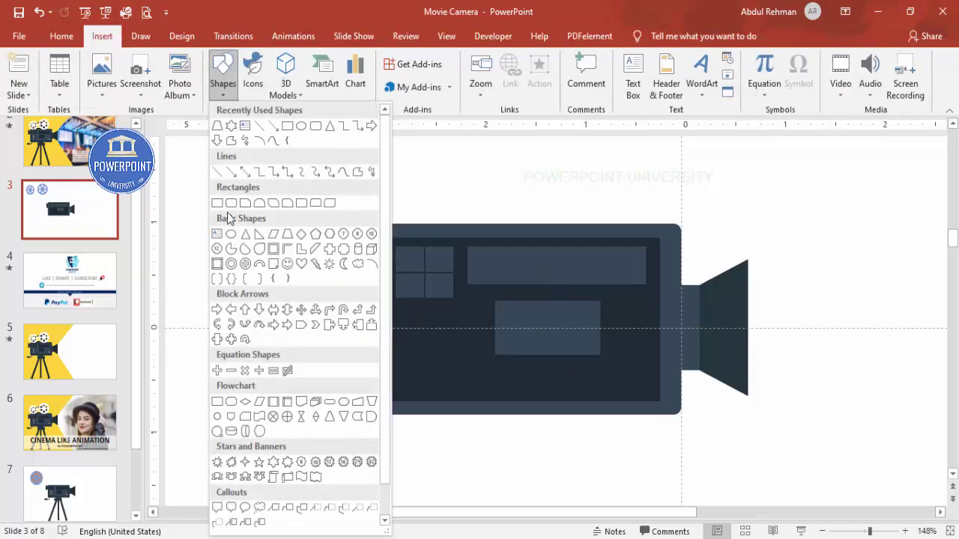
left_click(232, 236)
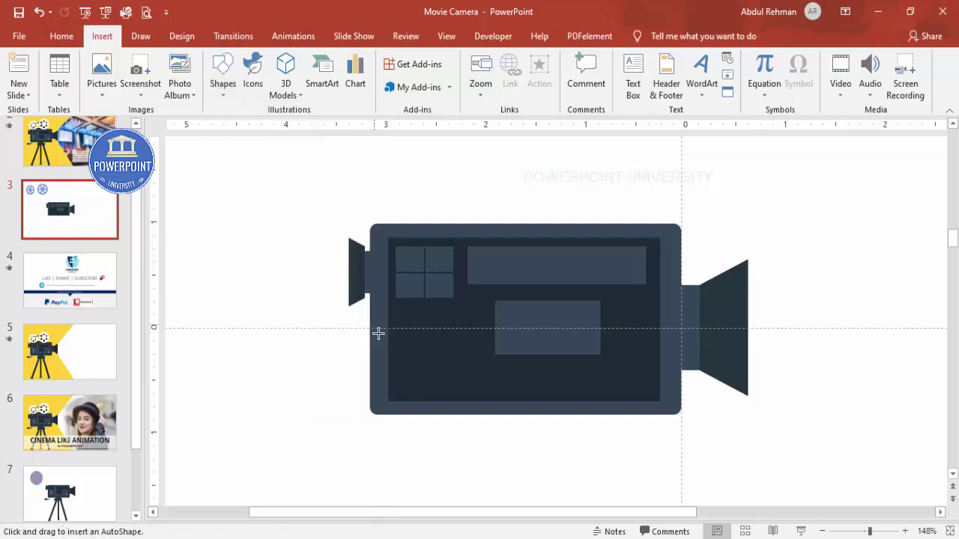
left_click_drag(404, 342, 409, 347)
Step: Fill the tiny circle white and size it to 0.1" × 0.1"
left_click(853, 234)
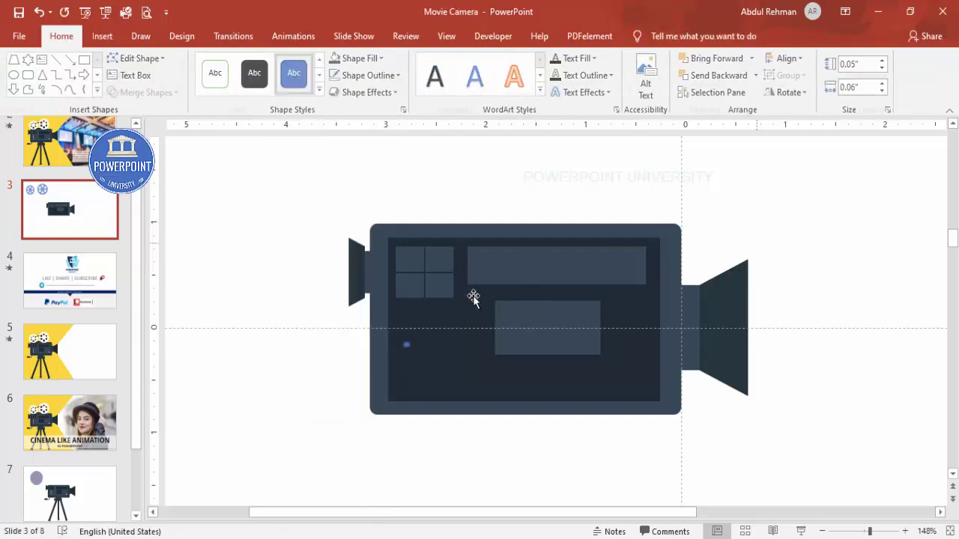
left_click(407, 346)
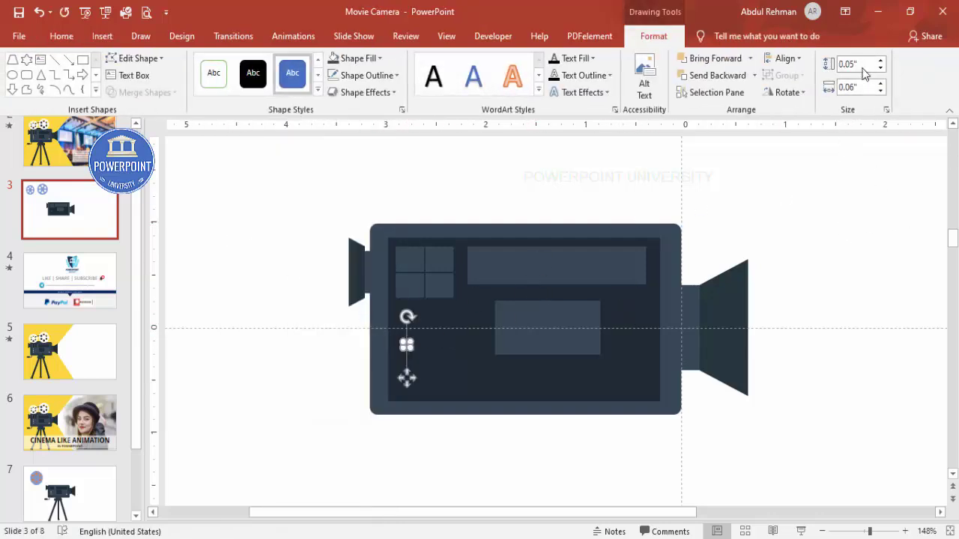
left_click(870, 88)
type("0.05")
key("Return")
left_click(347, 59)
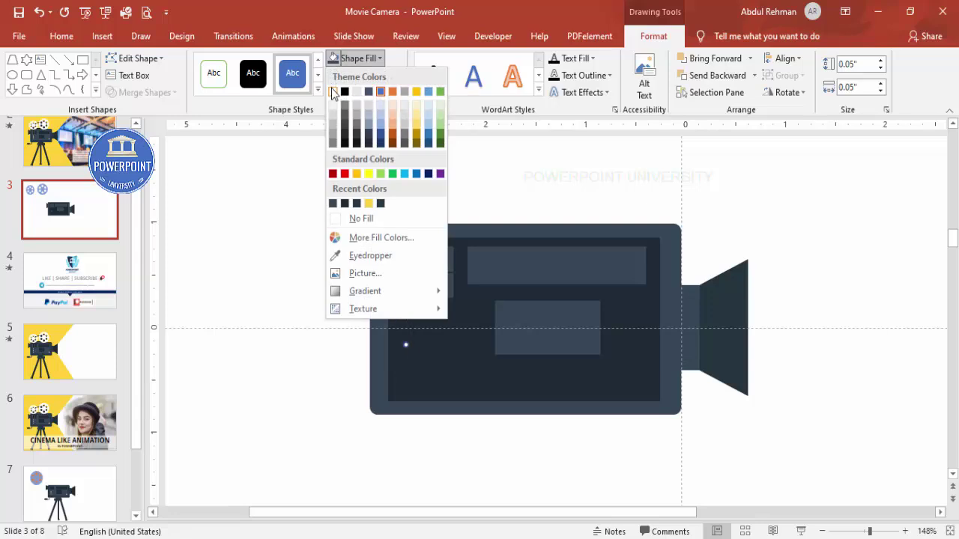
left_click(299, 343)
left_click(866, 64)
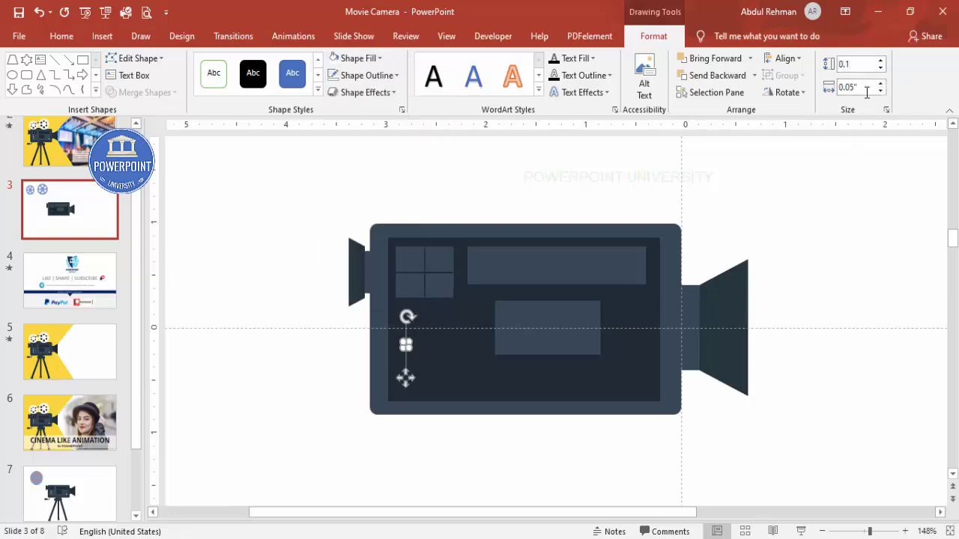
type("0.1")
left_click(868, 89)
type("0.1")
key("Return")
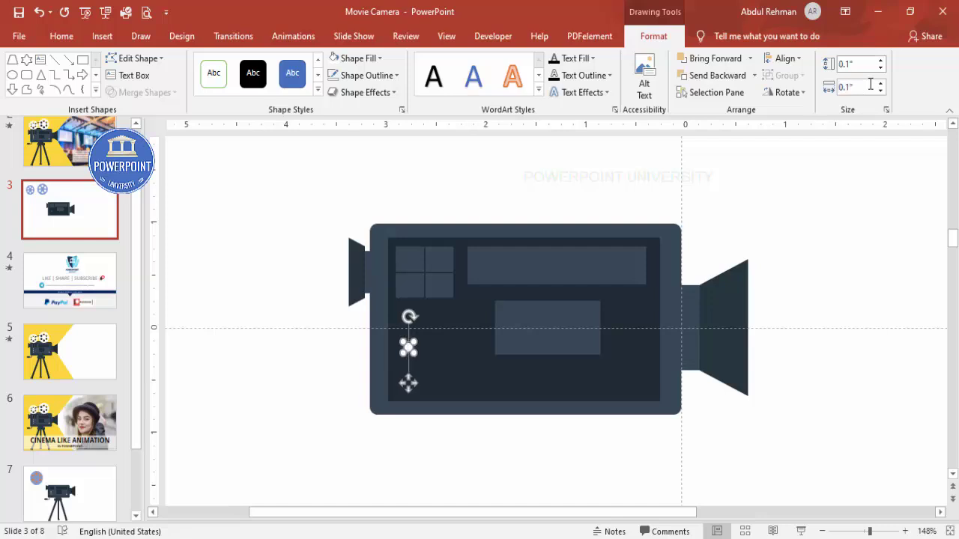
Step: Remove the white dot's outline and move it down along the panel's left edge
left_click(320, 373)
left_click(407, 348)
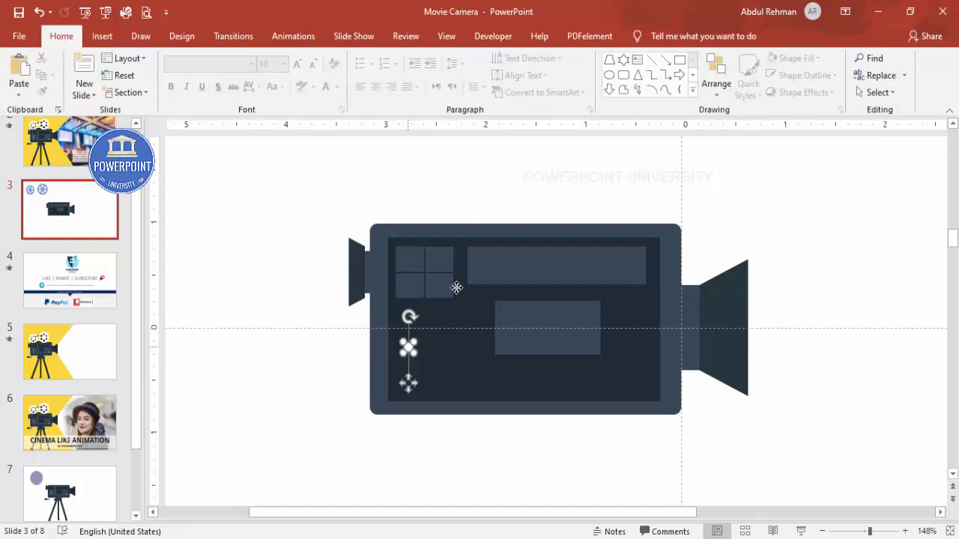
left_click(367, 76)
left_click(351, 240)
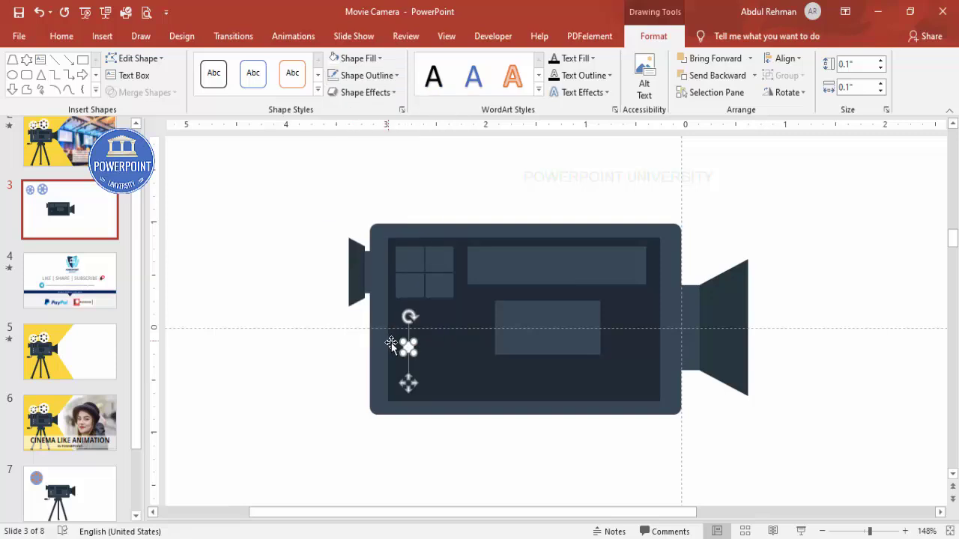
left_click_drag(407, 348, 405, 389)
Step: Duplicate a white dot, resize the copy to 0.15" × 0.15", and place it in the panel's bottom-right corner
key("ctrl+d")
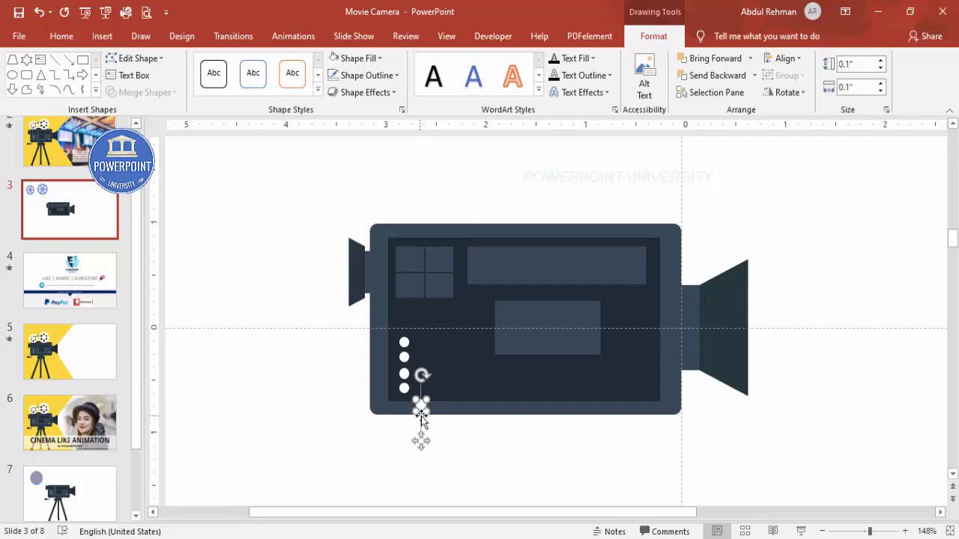
left_click(855, 64)
type("0.15")
left_click(869, 87)
type("0.15")
key("Return")
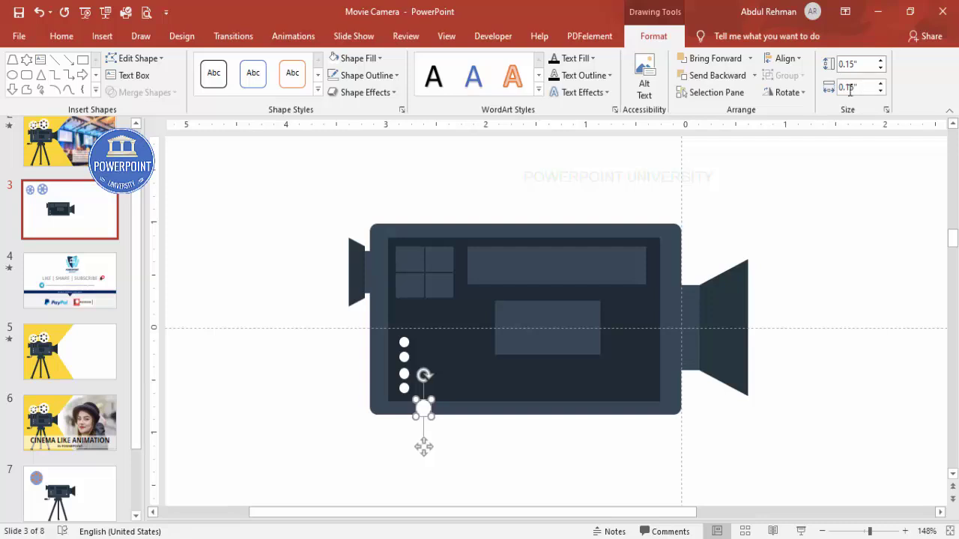
left_click_drag(423, 409, 660, 395)
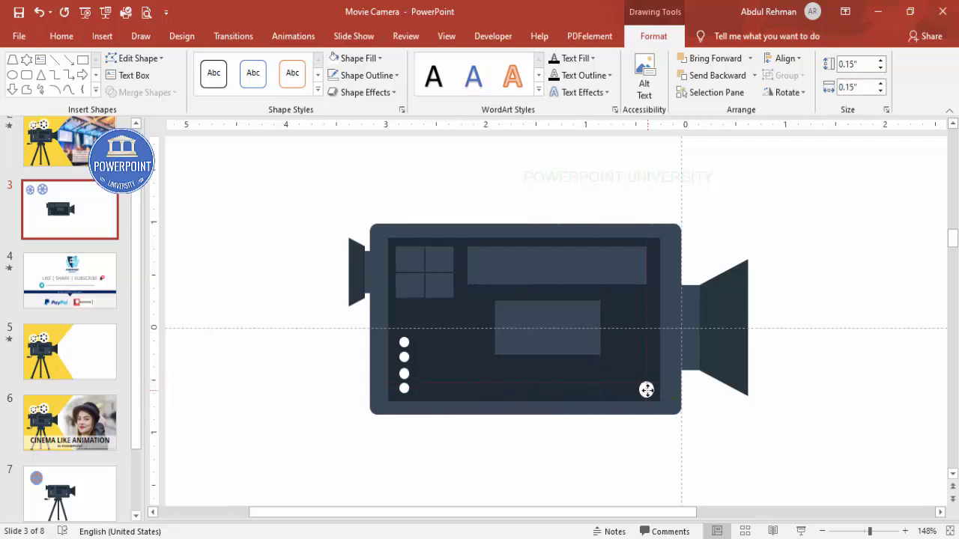
left_click(809, 263)
left_click(950, 531)
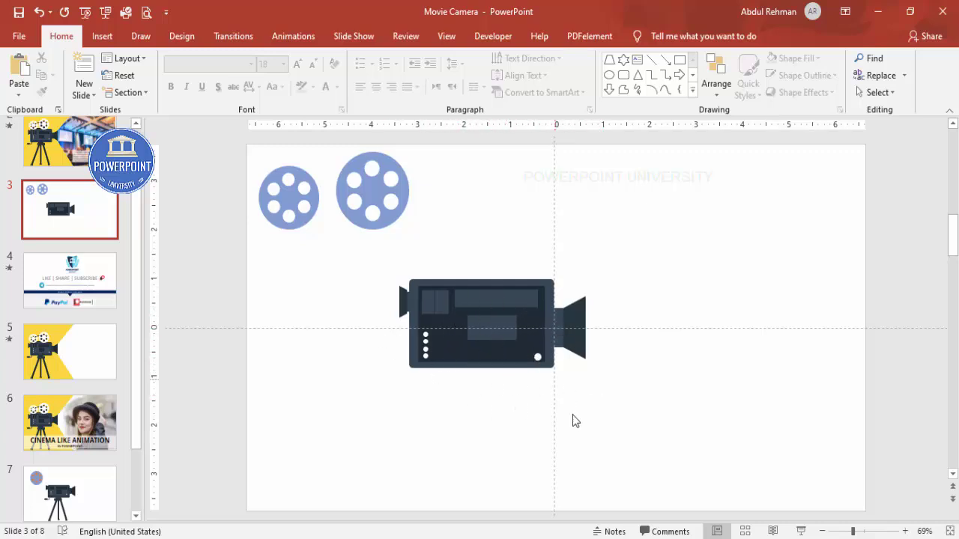
Step: Draw a freeform curve hanging below the camera body's lower-left corner
left_click_drag(859, 532, 868, 532)
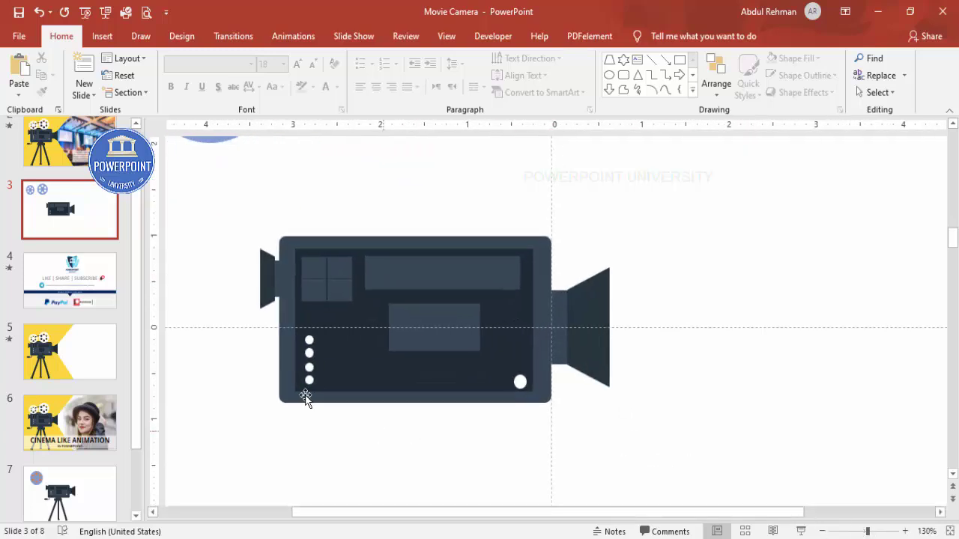
left_click(105, 37)
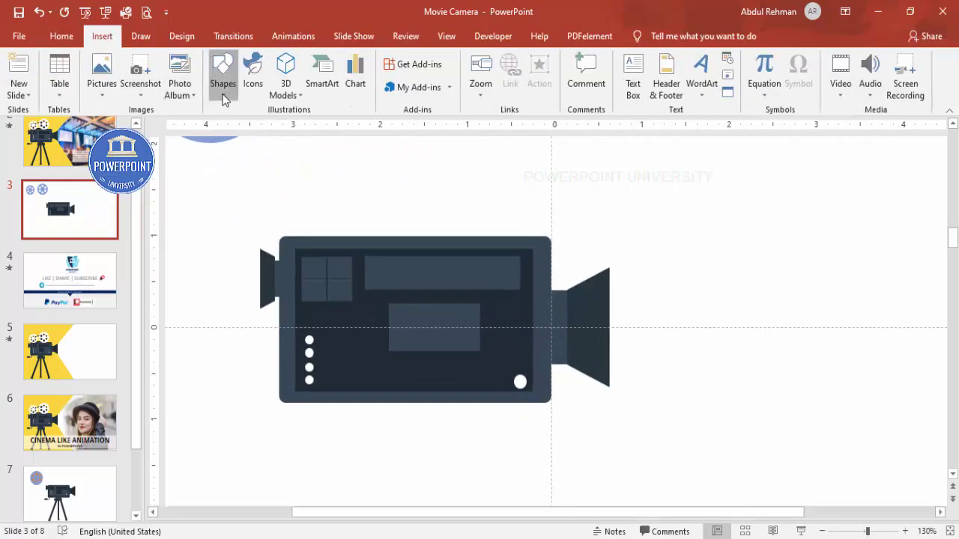
left_click(223, 93)
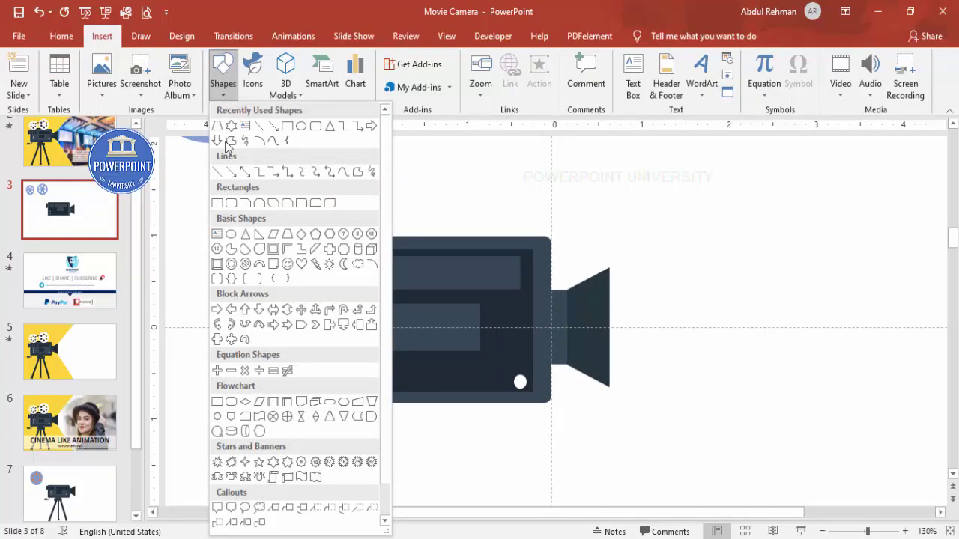
left_click(343, 173)
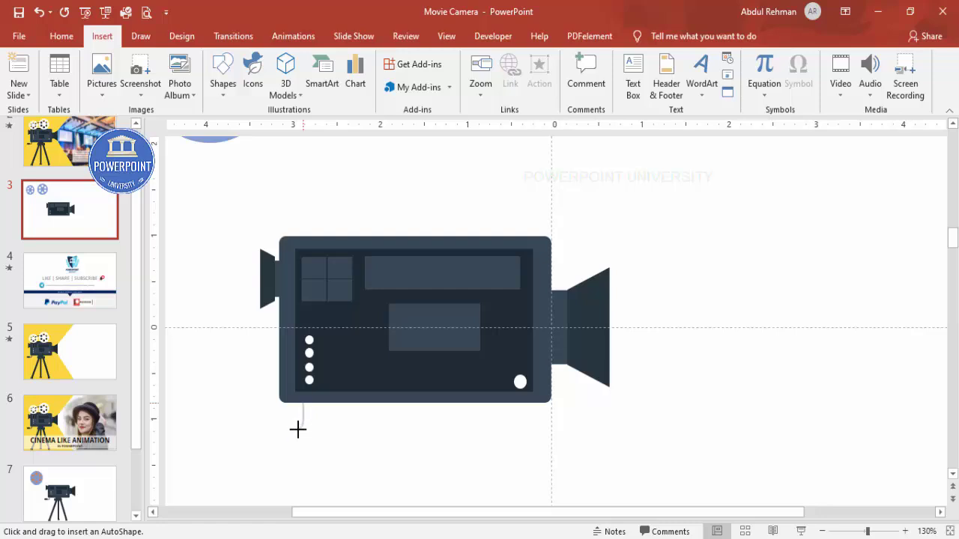
double_click(300, 458)
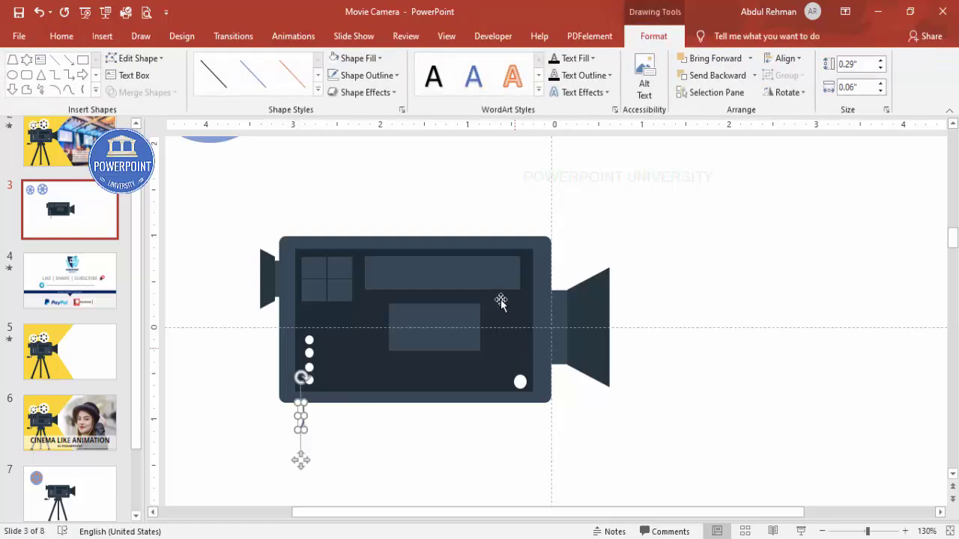
Step: Give the curve a 4½ pt dark grey outline
left_click(386, 79)
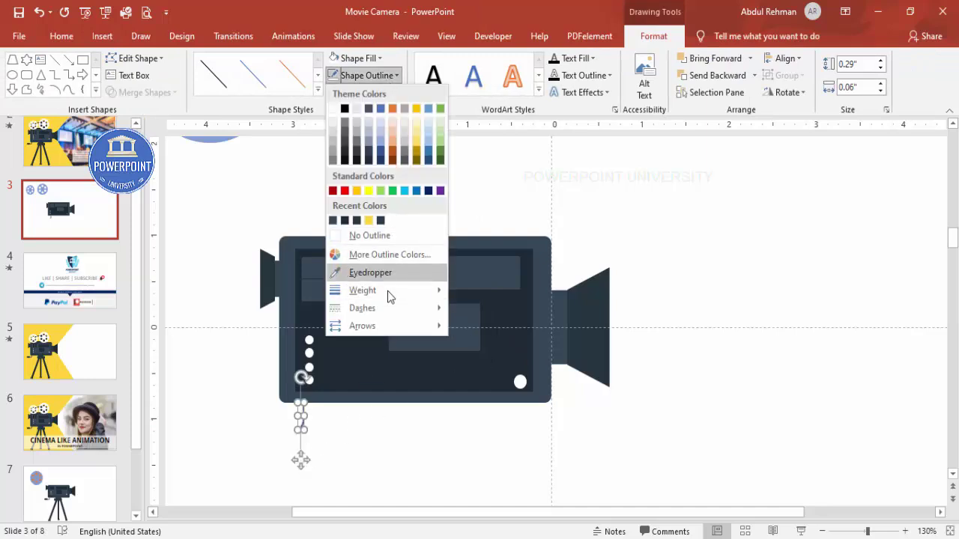
mouse_move(401, 290)
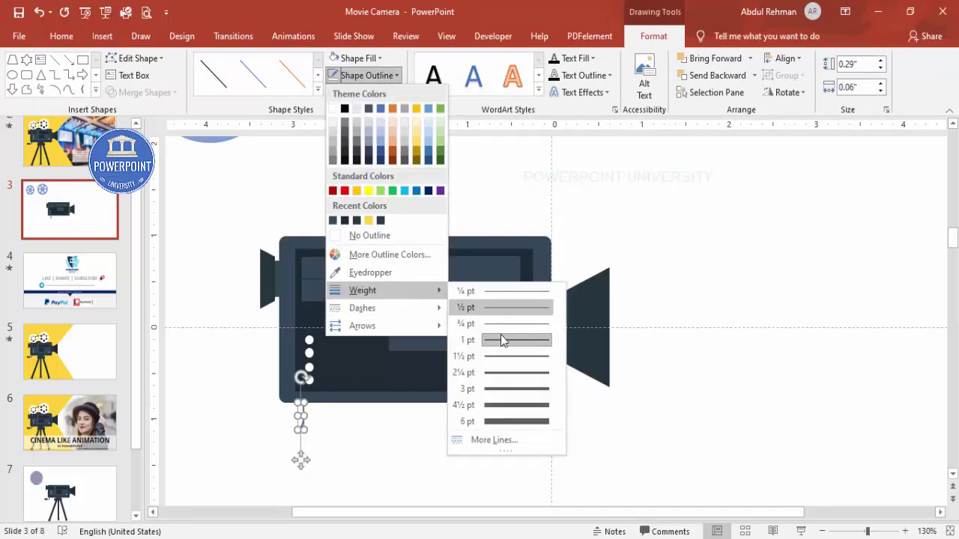
left_click(517, 405)
left_click(364, 58)
left_click(367, 75)
left_click(367, 75)
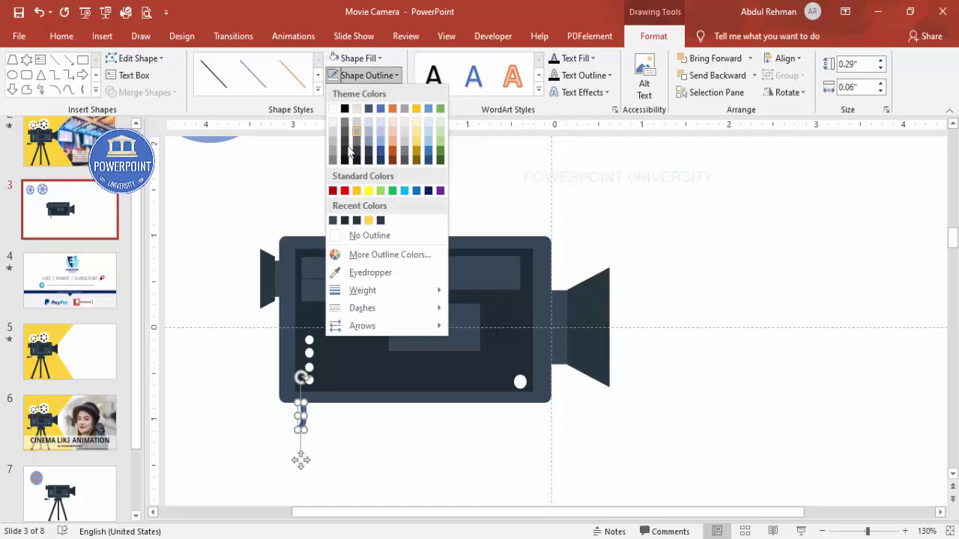
left_click(345, 221)
left_click(232, 319)
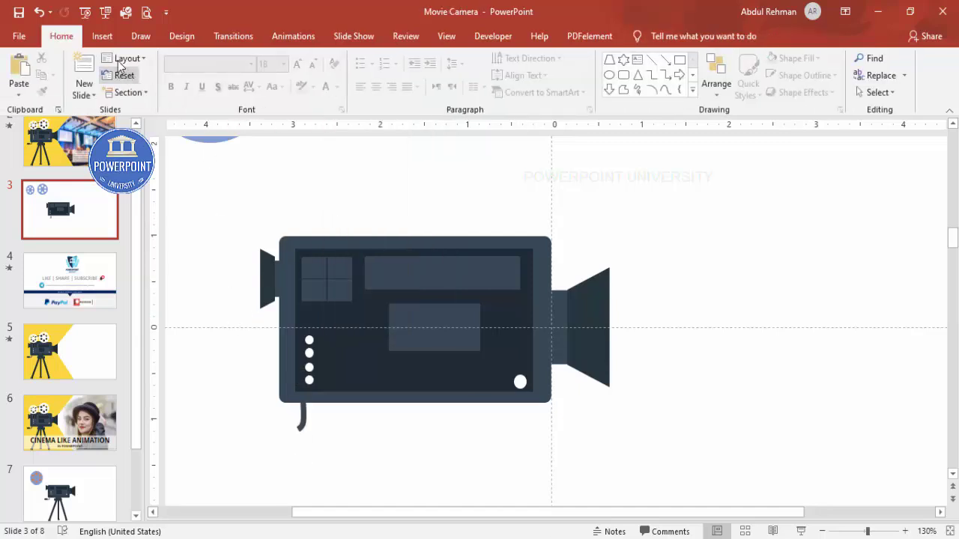
left_click(102, 36)
left_click(221, 91)
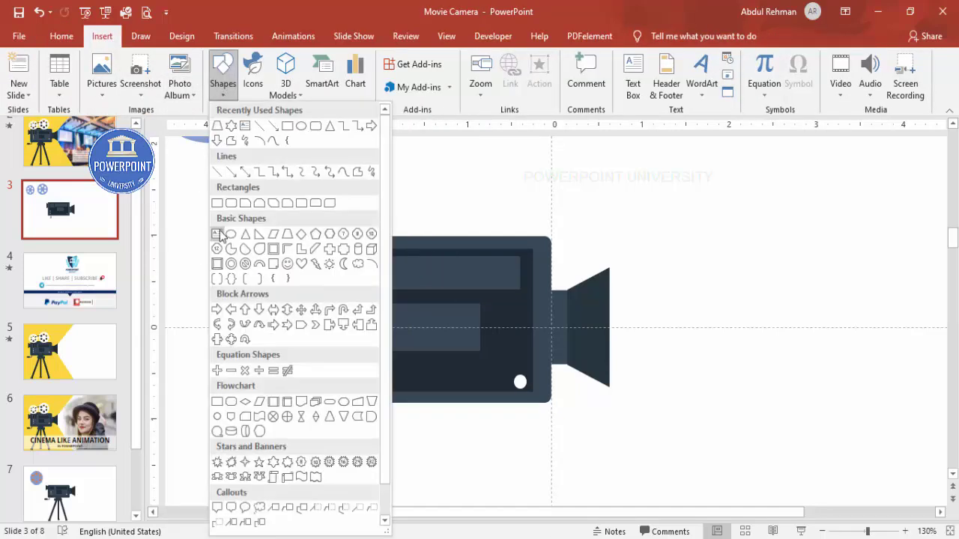
Step: Draw a pill-shaped rounded rectangle under the curve's end with no outline and dark grey fill
left_click(233, 205)
mouse_move(252, 423)
left_mouse_down()
mouse_move(278, 442)
mouse_move(327, 451)
left_mouse_up()
left_click_drag(257, 424, 273, 424)
left_click(352, 76)
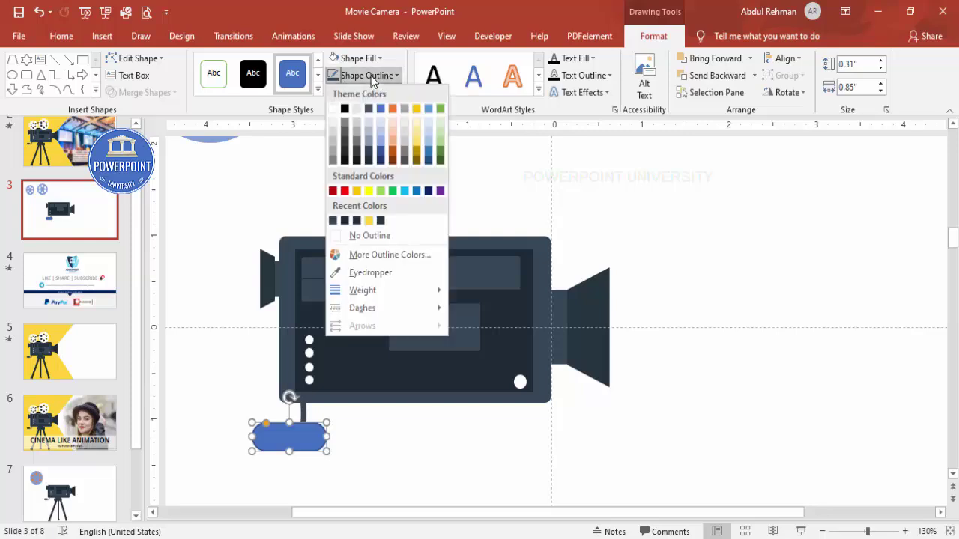
left_click(372, 235)
left_click(358, 58)
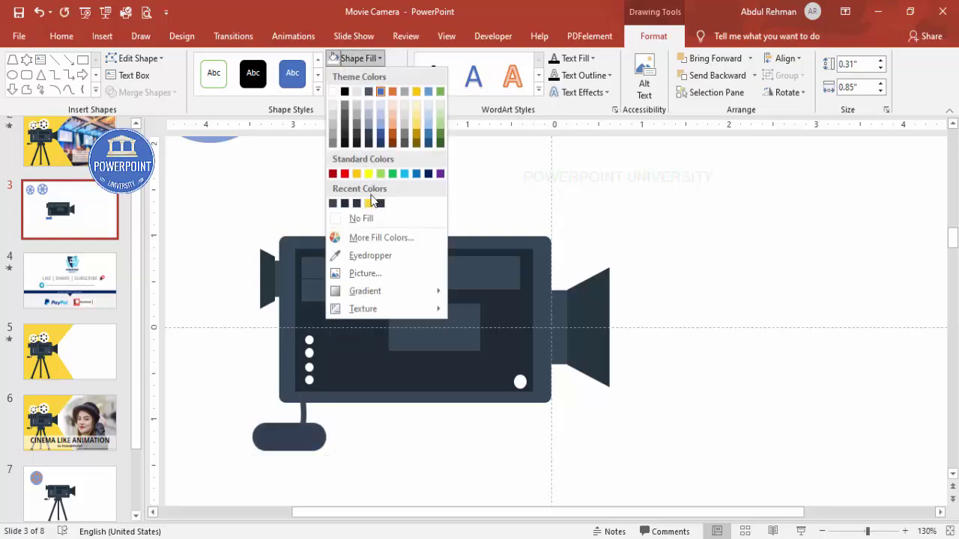
left_click(376, 203)
Step: Position and widen the grip to 0.54" × 0.15" at the end of the crank arm
left_click(302, 431)
left_click_drag(255, 431, 287, 430)
left_click(287, 431)
left_click_drag(253, 439, 290, 429)
left_click(304, 440)
left_click(289, 433)
left_click(477, 424)
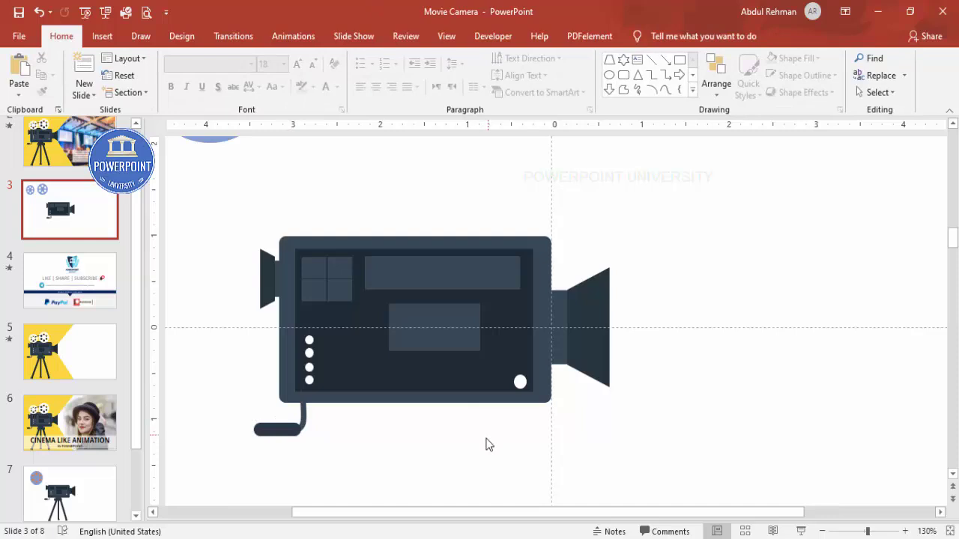
left_click(949, 532)
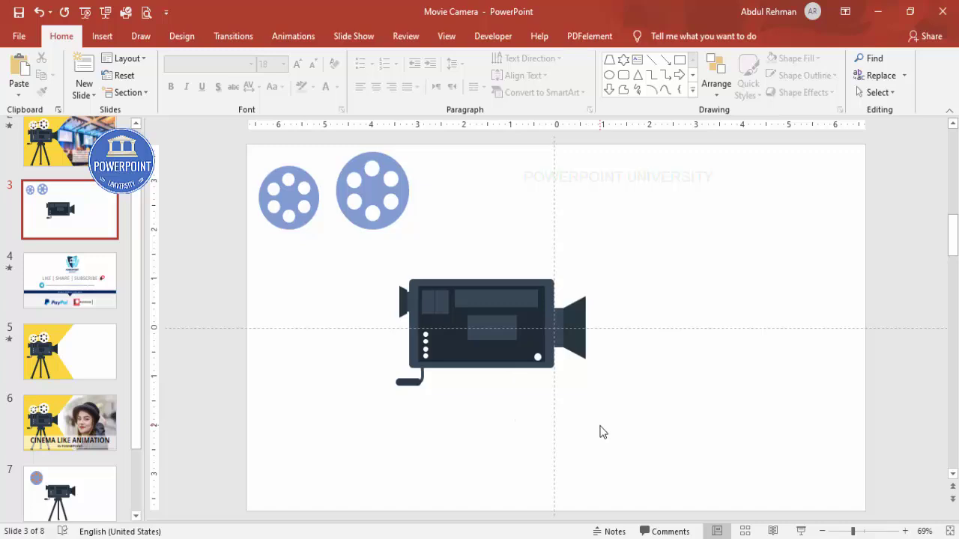
Step: Box-select all the camera parts and shift the whole camera left on slide 3
left_click(456, 234)
mouse_move(649, 431)
left_mouse_down()
mouse_move(360, 304)
mouse_move(312, 235)
left_mouse_up()
left_click_drag(515, 294, 428, 301)
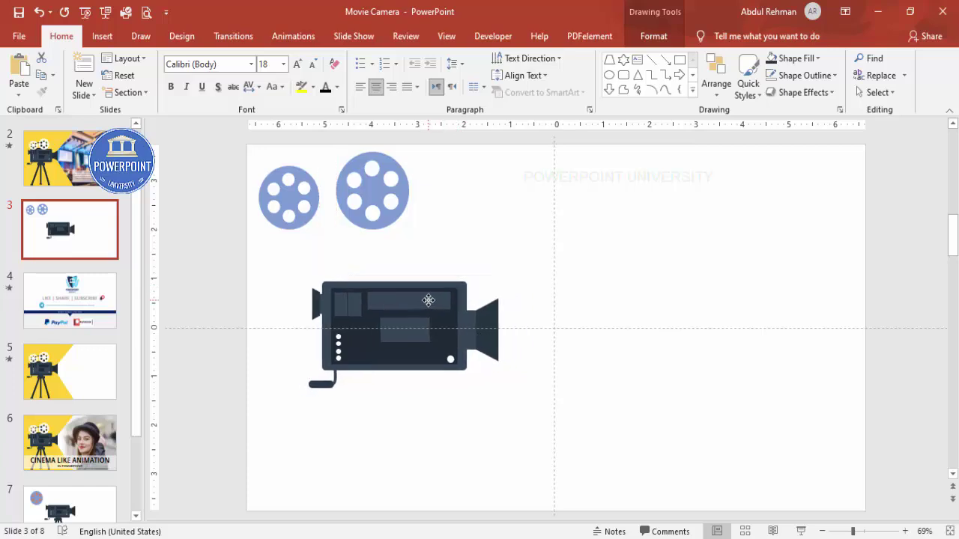
left_click(591, 389)
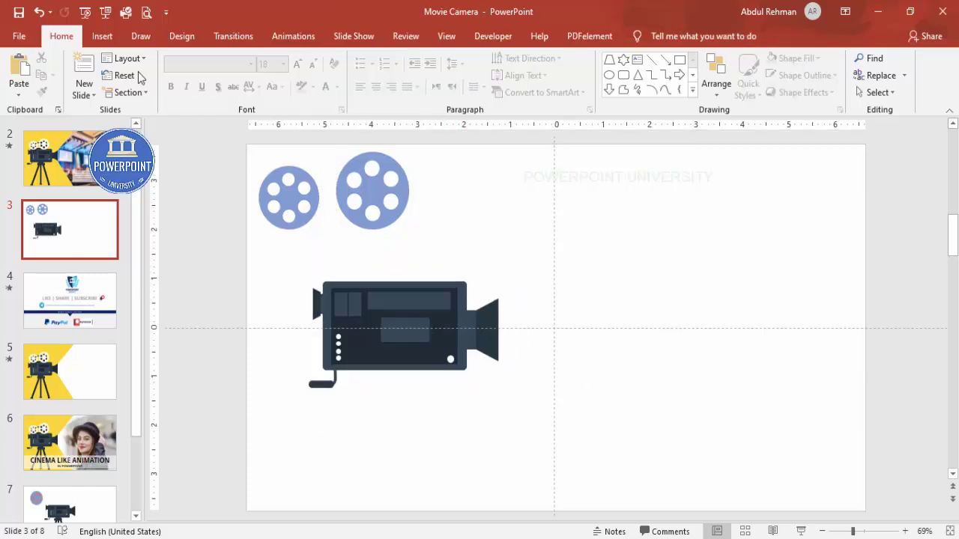
left_click(102, 36)
left_click(222, 79)
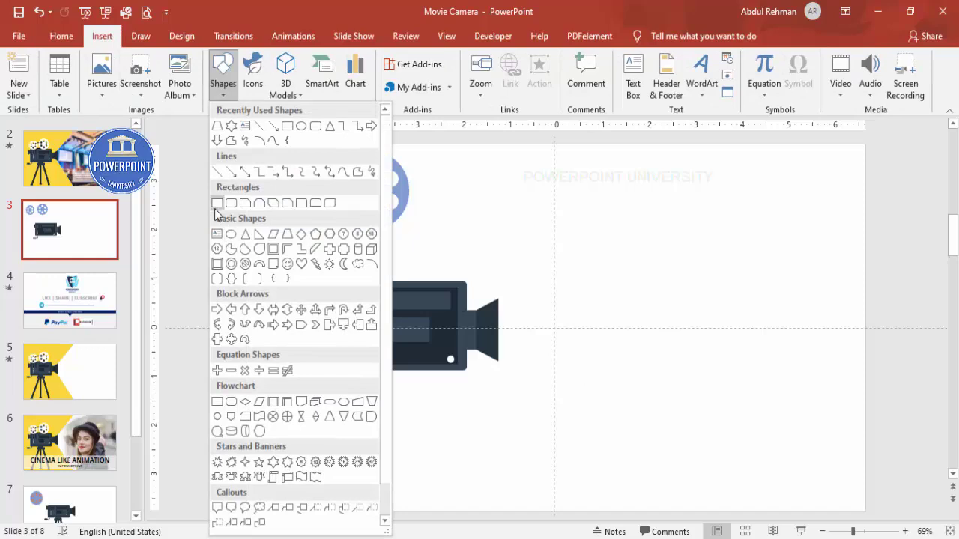
Step: Draw an outline-free dark grey rectangle under the camera body and send it backward
left_click(216, 202)
left_click_drag(361, 371, 399, 379)
left_click(381, 75)
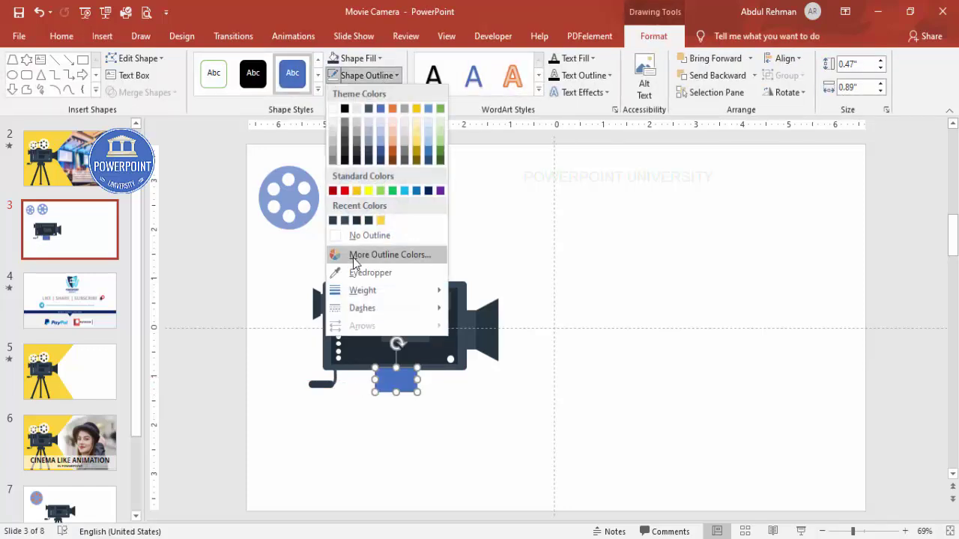
left_click(372, 231)
left_click(377, 60)
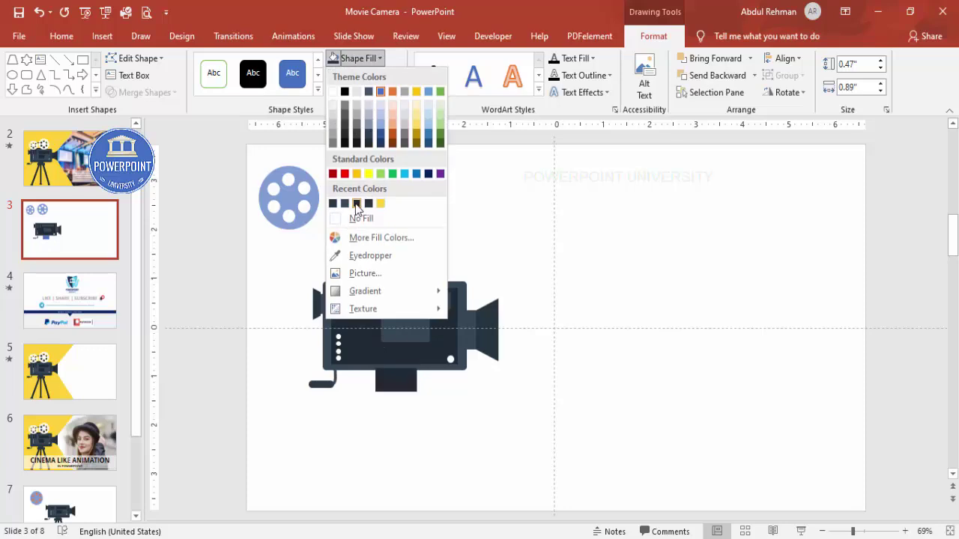
left_click(356, 204)
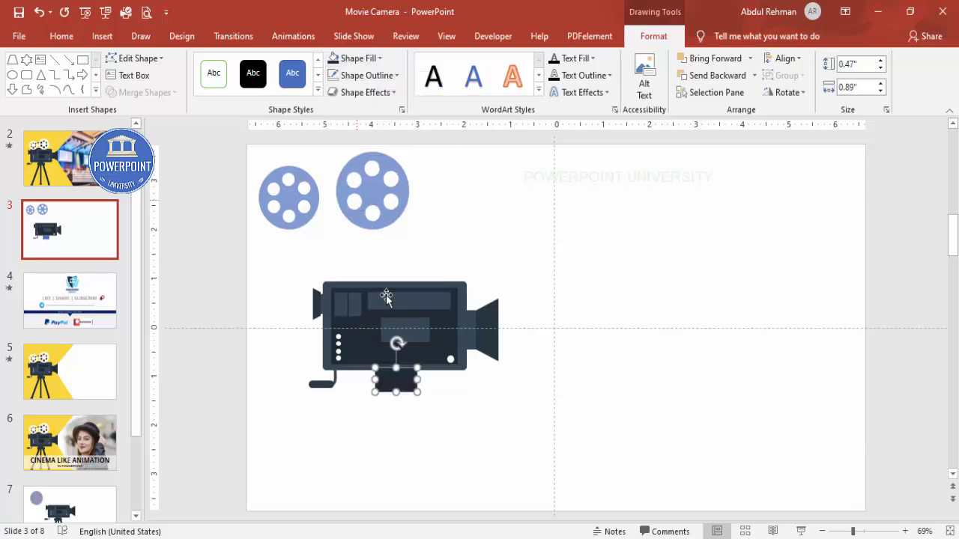
left_click(758, 84)
Step: Position the block and add a wider, flatter 1.05" × 0.3" copy beneath it as the base
left_click(445, 400)
left_click(403, 385)
left_click(401, 382)
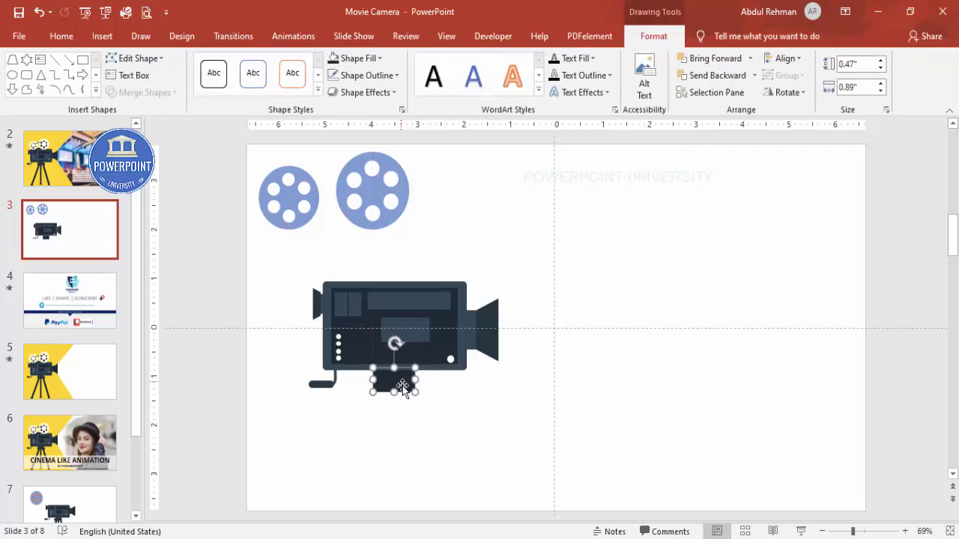
left_click_drag(402, 386, 409, 403)
key("ctrl+y")
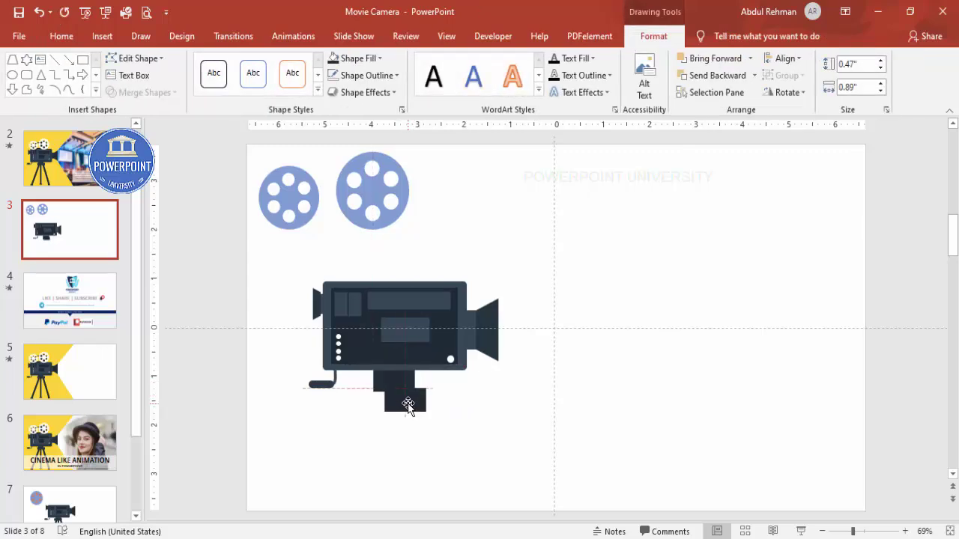
key("ctrl+y")
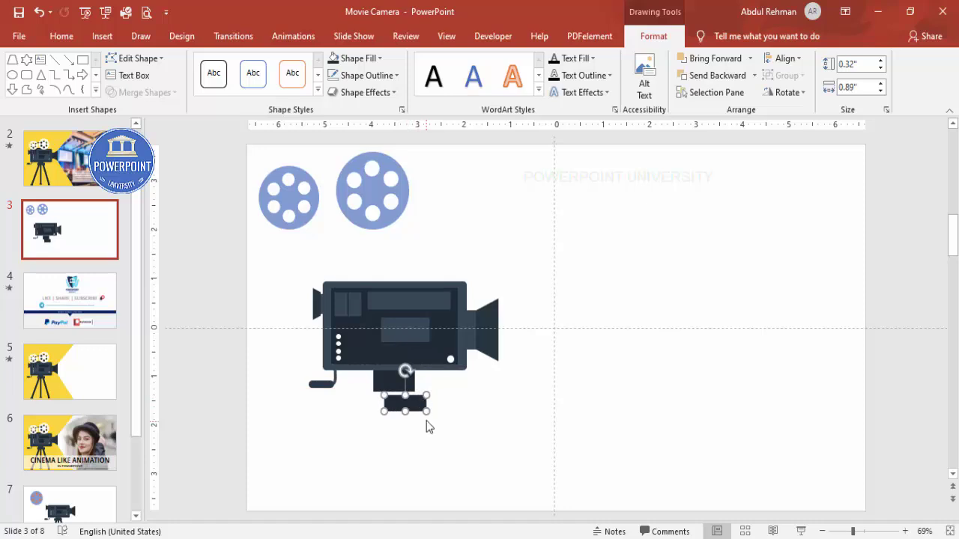
left_click_drag(428, 411, 407, 393)
left_click(407, 424)
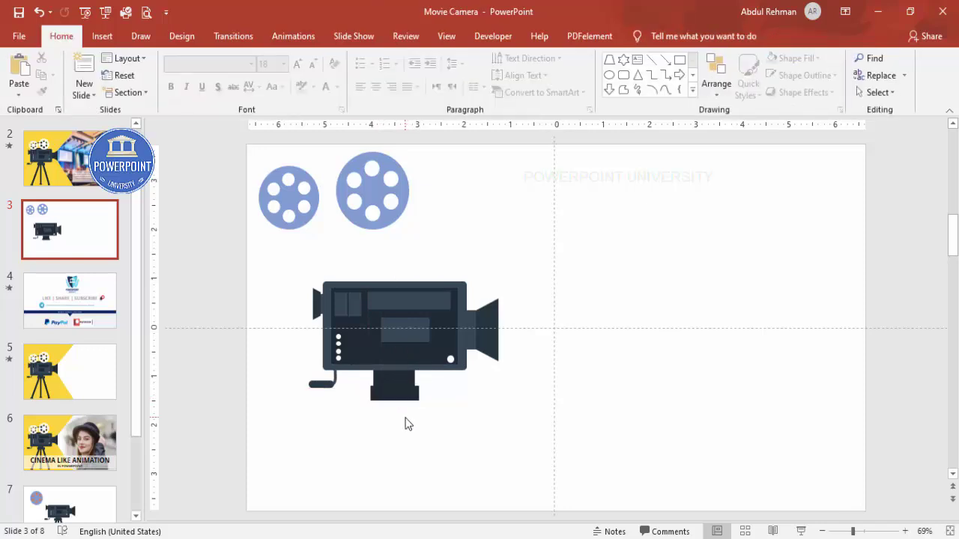